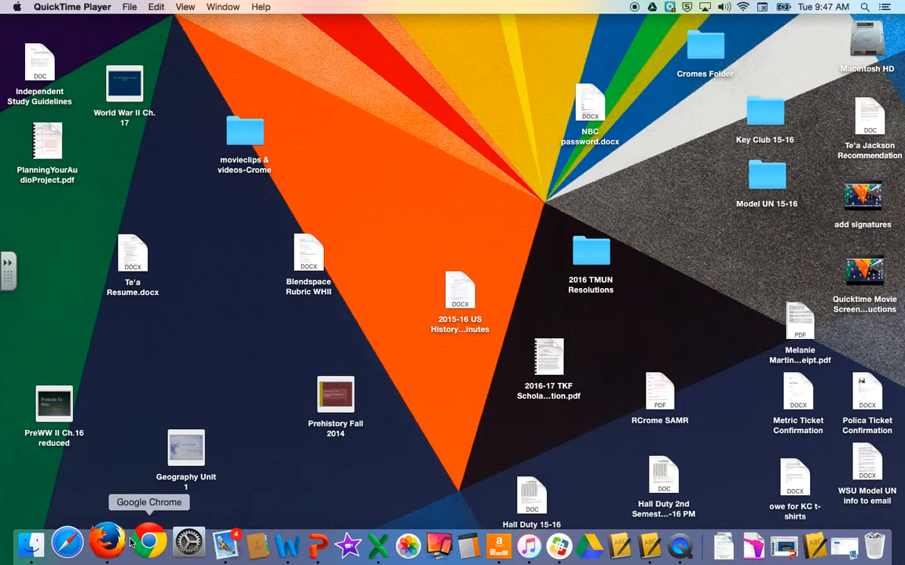
- Switch to Firefox and open blendspace.com
click(111, 542)
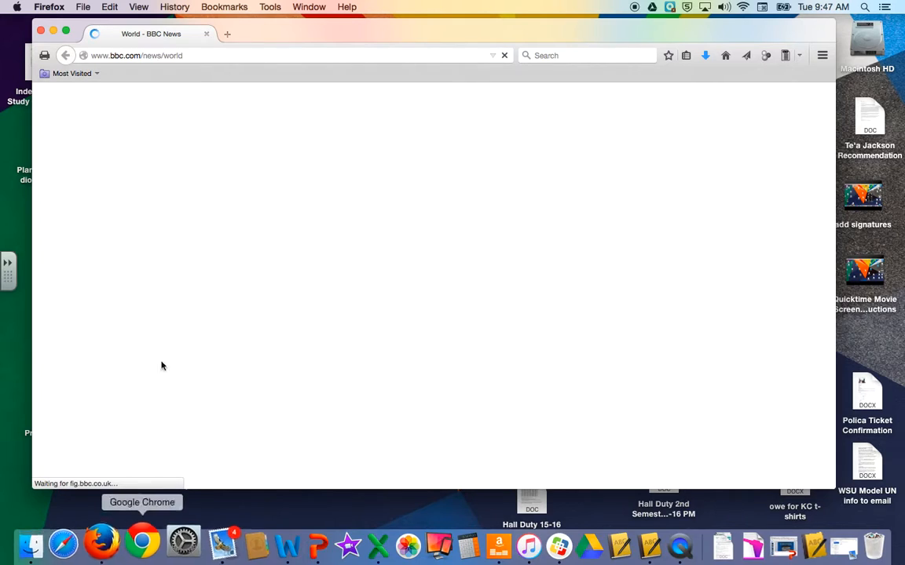
click(197, 55)
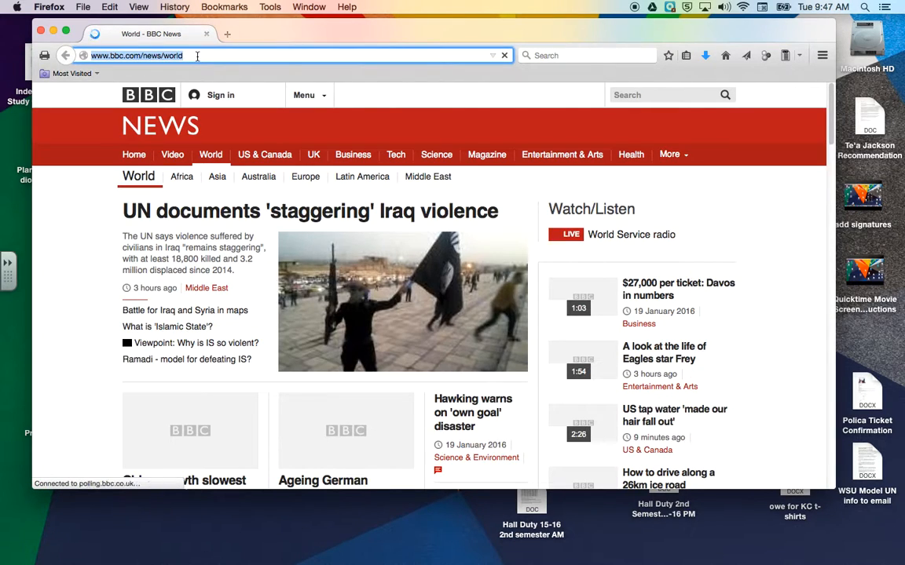
text(bl)
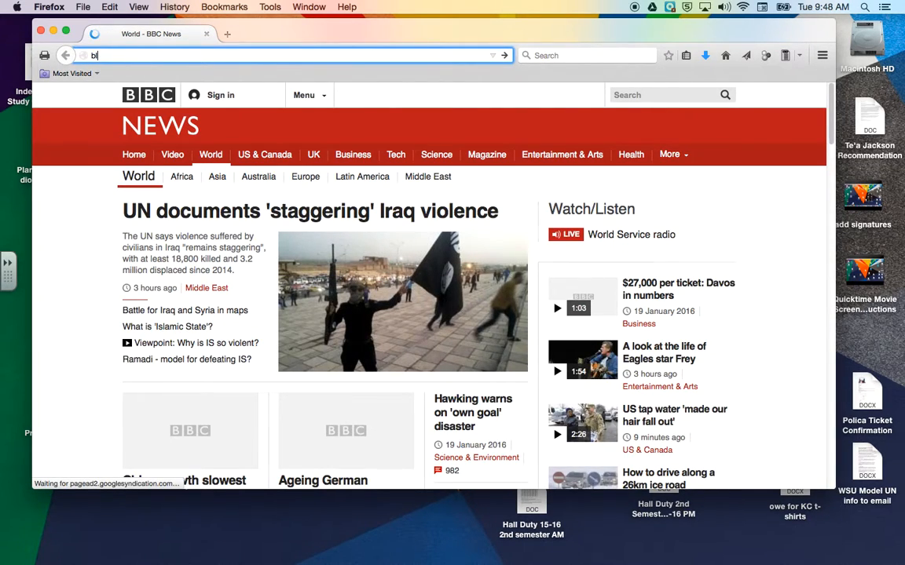
text(endspace)
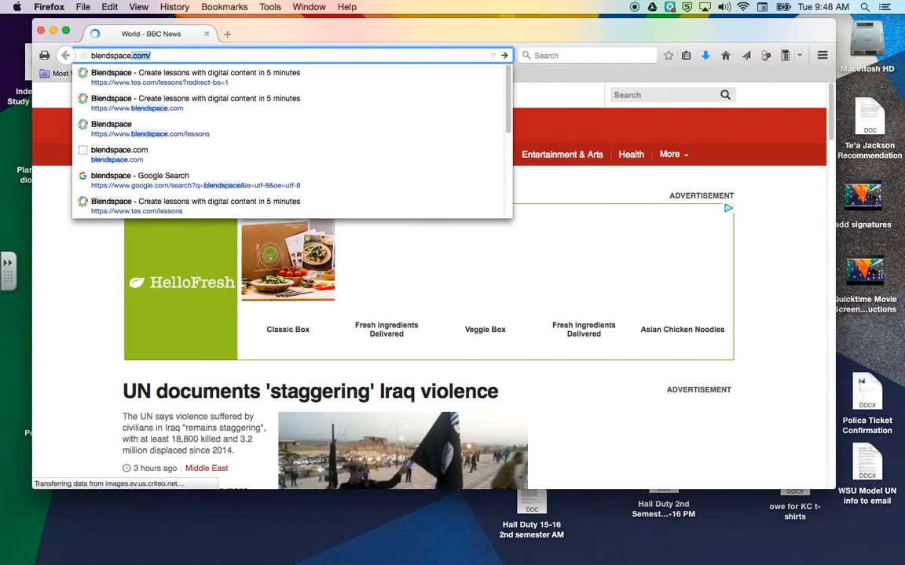
text(.com/)
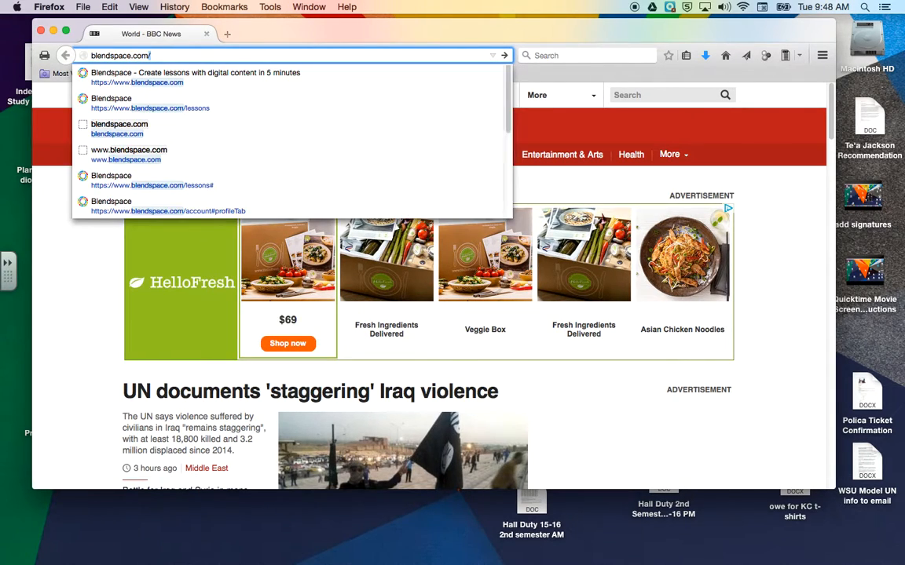
key(Return)
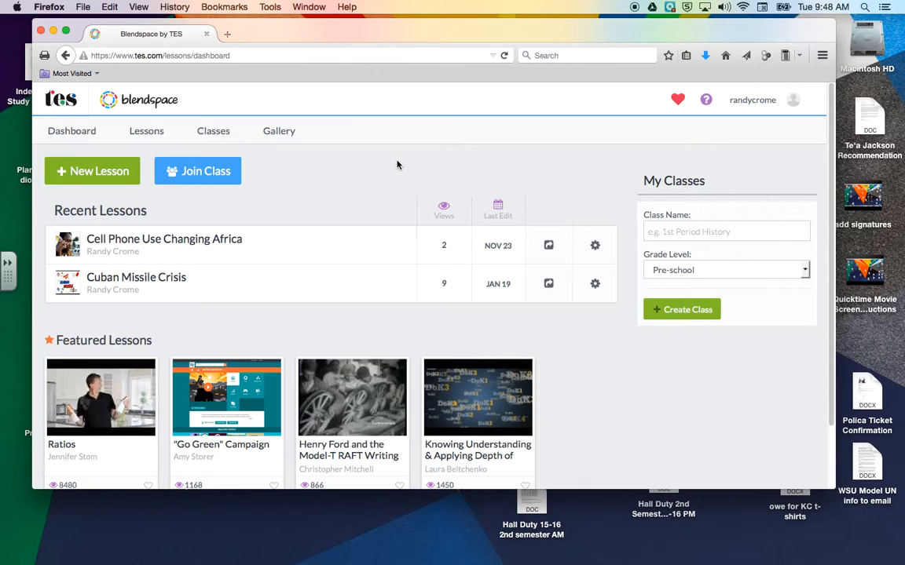
- Sign out of the Blendspace account and open the sign-up form to review its registration fields
click(759, 103)
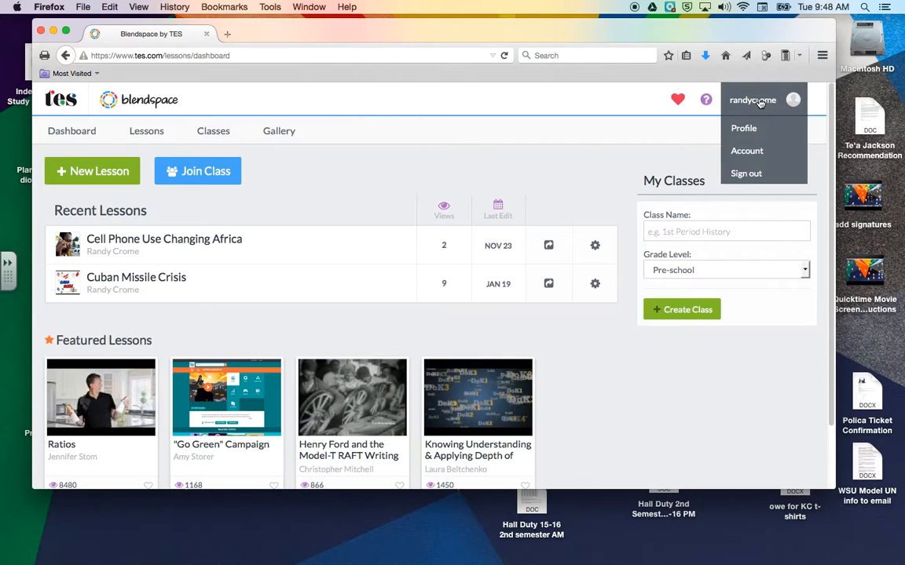
click(754, 174)
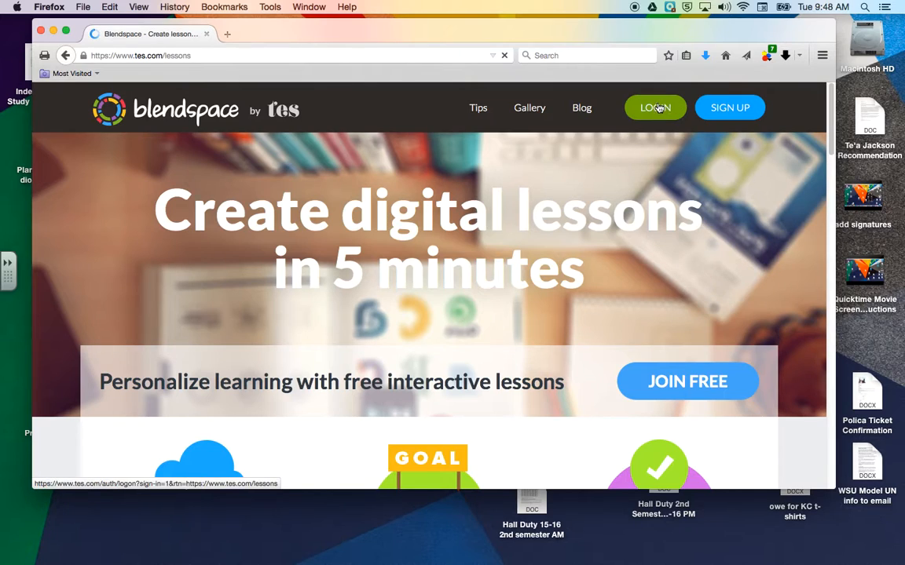
click(731, 113)
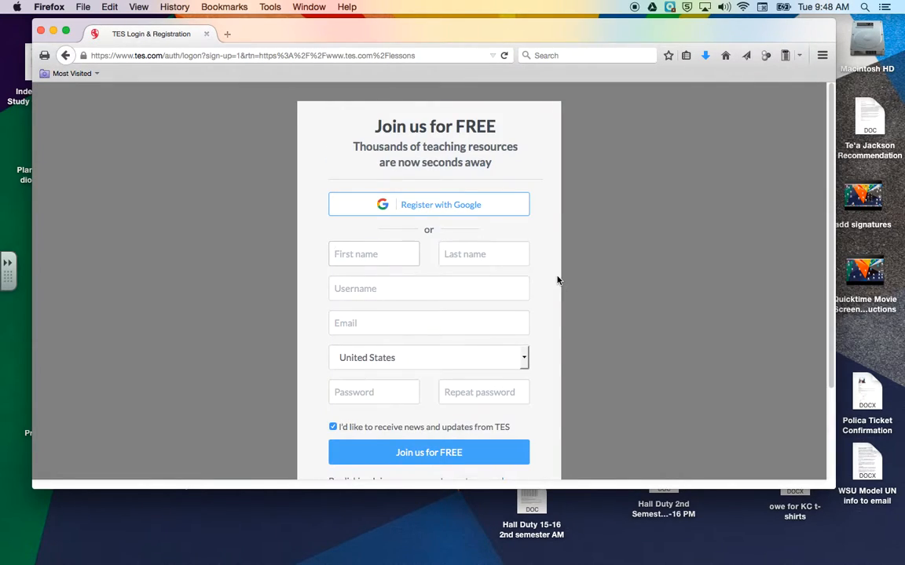
scroll(557, 280, down, 1)
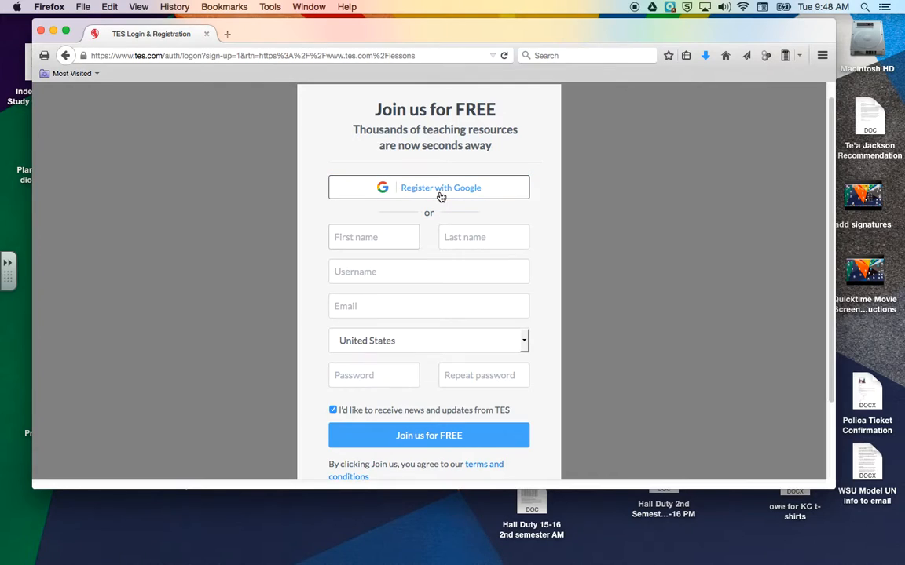
scroll(440, 195, down, 1)
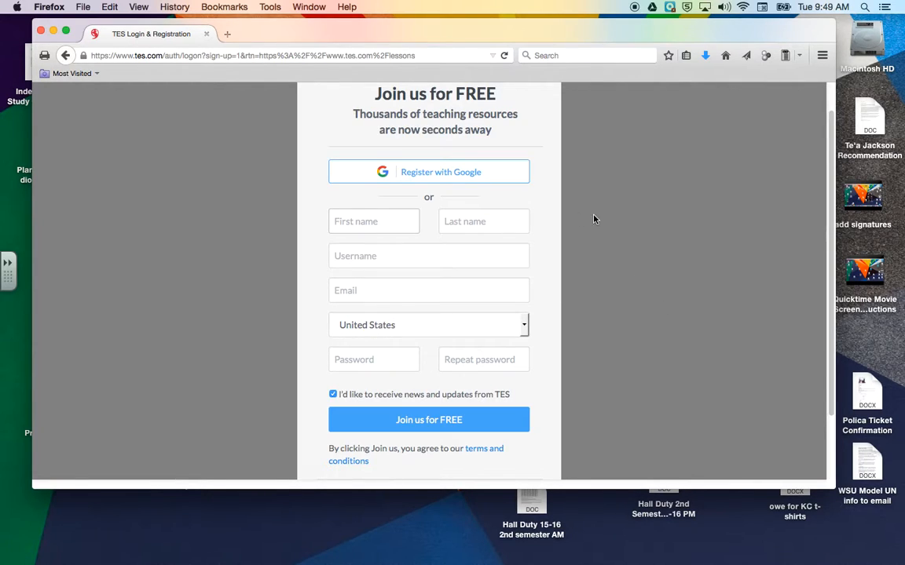
- Leave the sign-up form and log in to Blendspace with the Google account
click(66, 55)
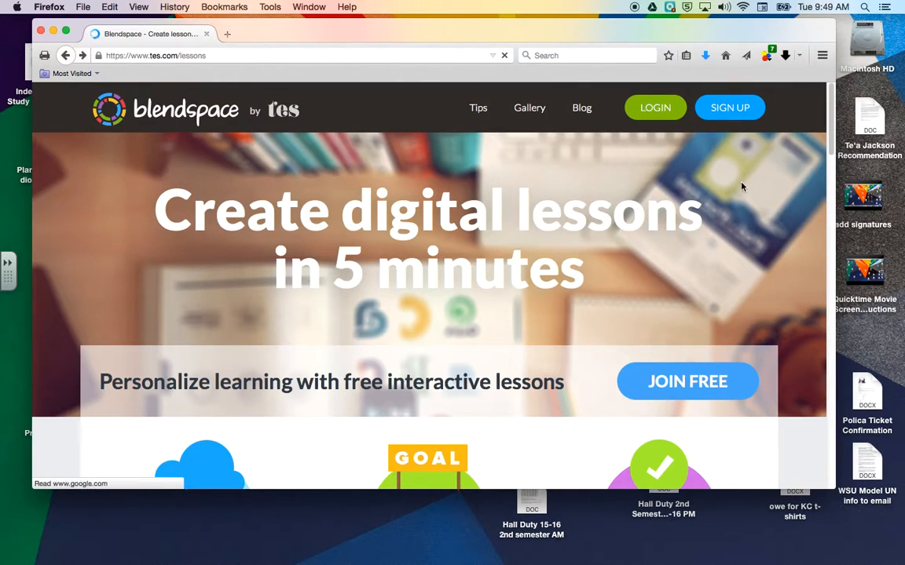
click(651, 110)
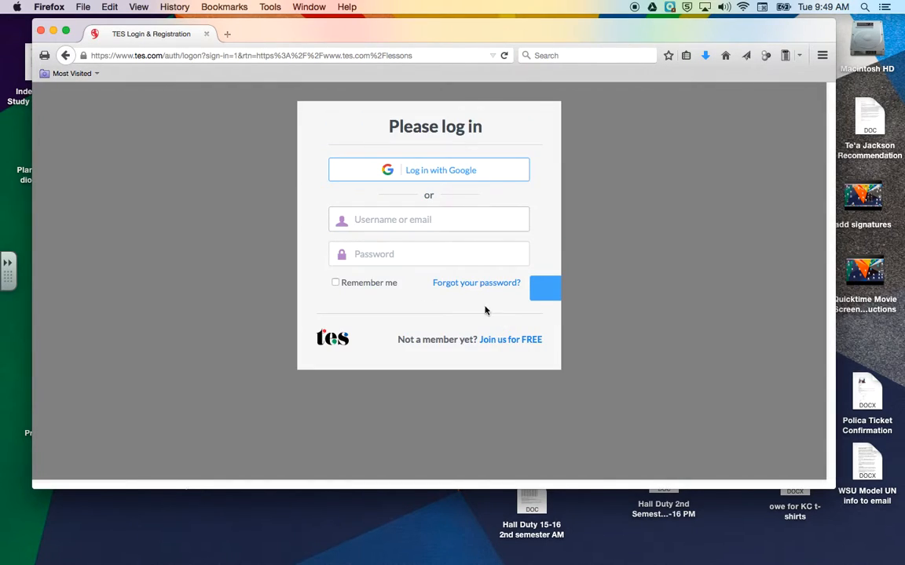
click(435, 172)
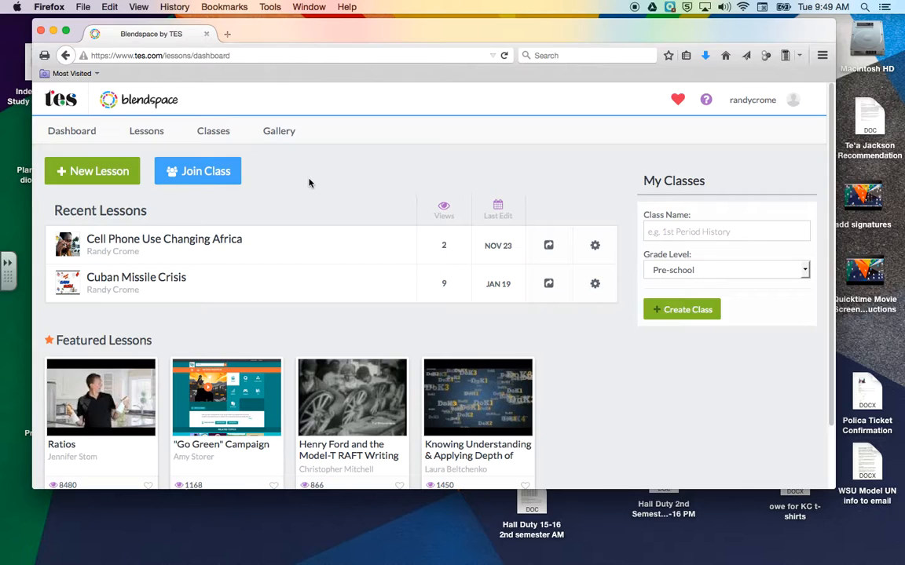
- Open the Cuban Missile Crisis lesson from the recent lessons and look through its tiles
scroll(318, 178, down, 1)
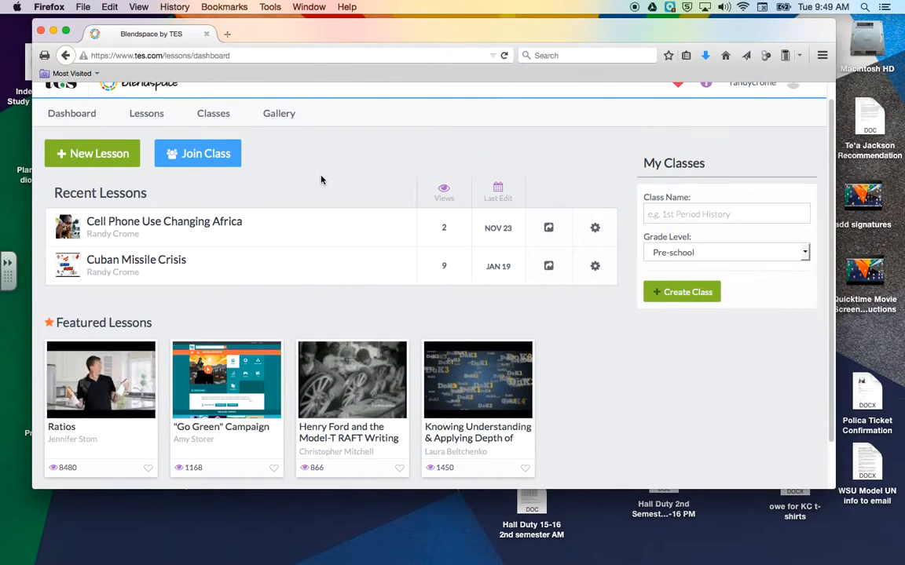
click(180, 268)
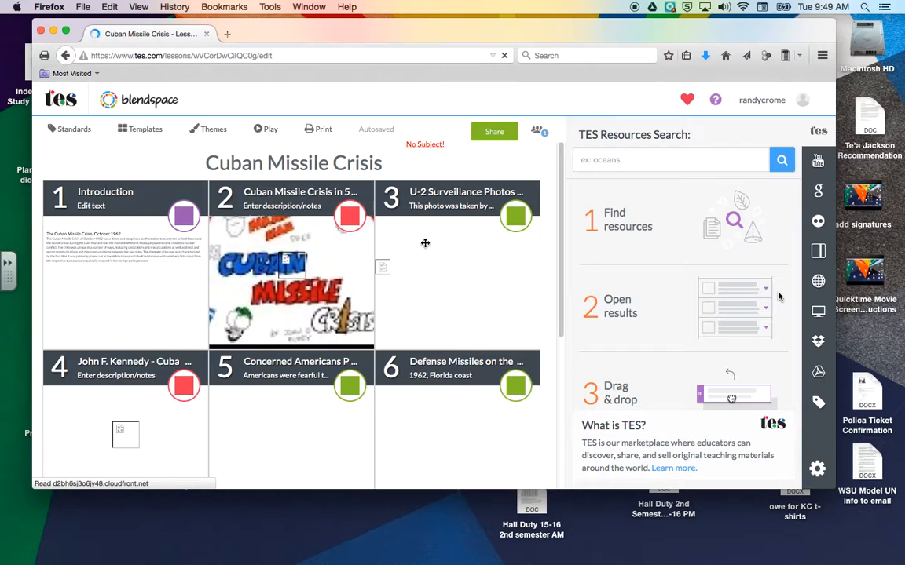
scroll(424, 243, down, 1)
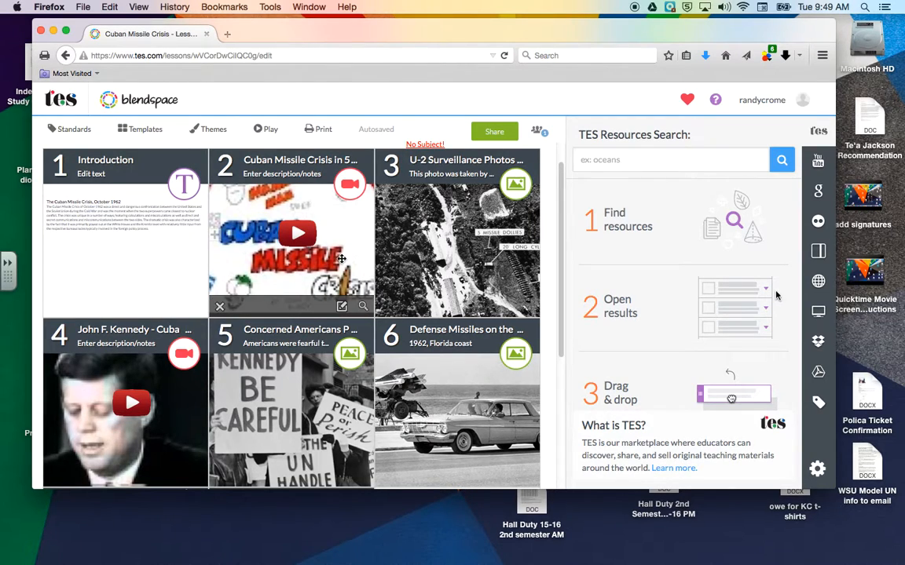
scroll(453, 251, down, 1)
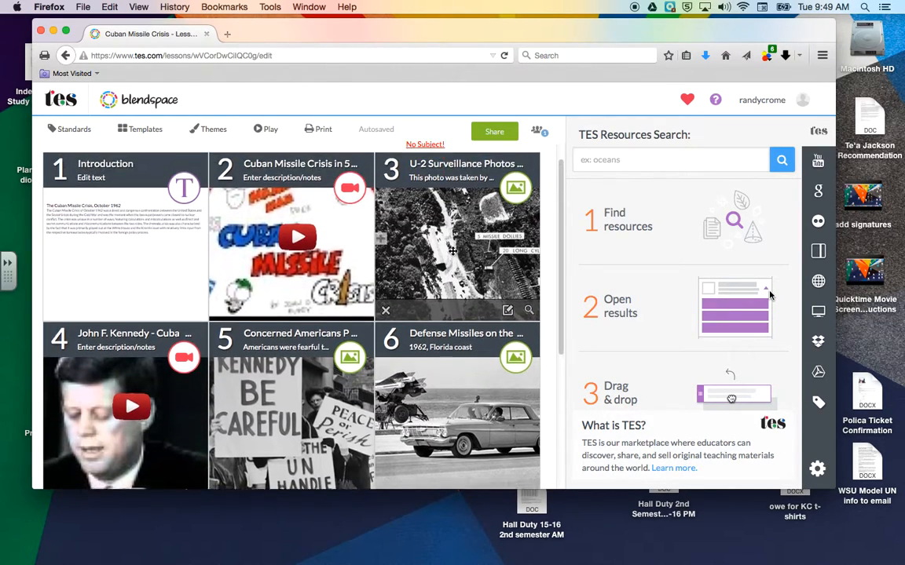
scroll(453, 253, down, 2)
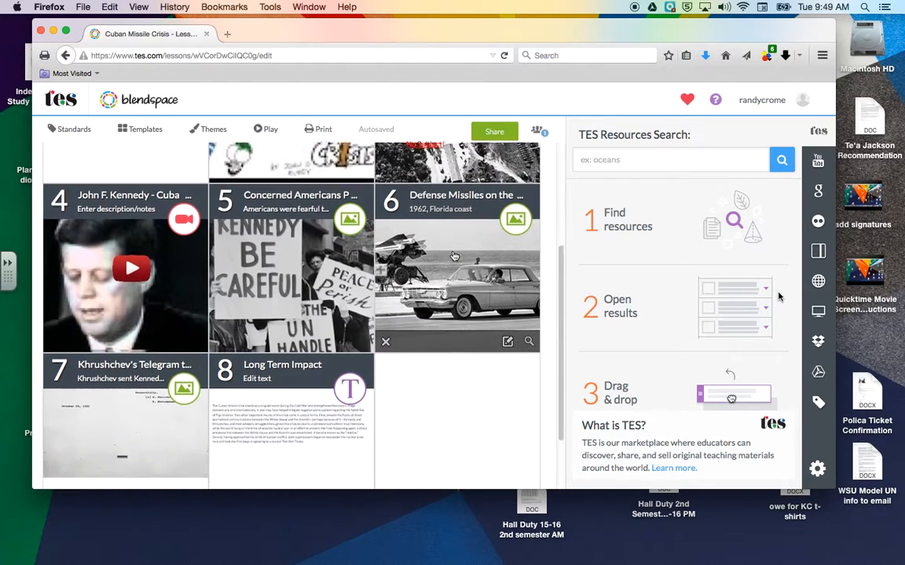
scroll(453, 253, up, 3)
scroll(453, 251, up, 3)
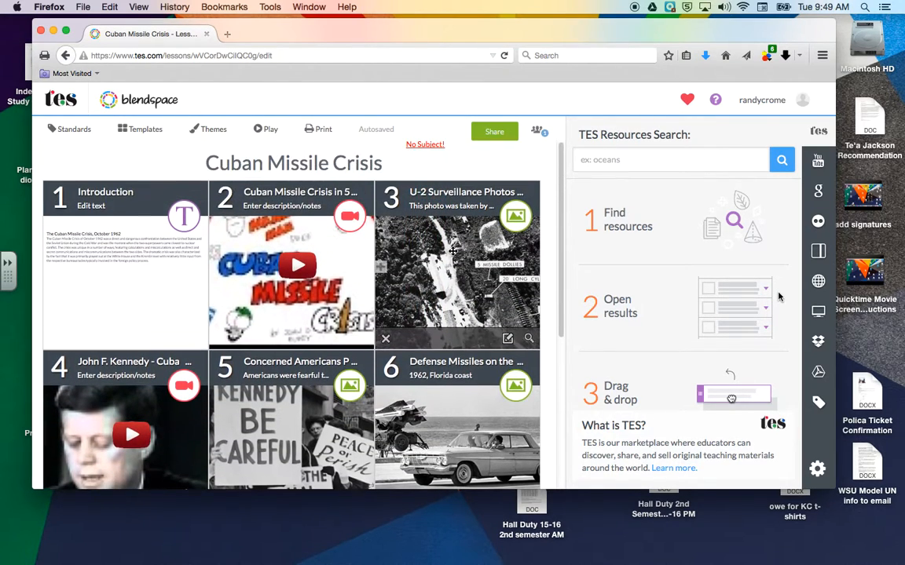
- Preview the Grid, Bar, Trio and Mosaic templates on the lesson and switch back to the Square template
click(144, 131)
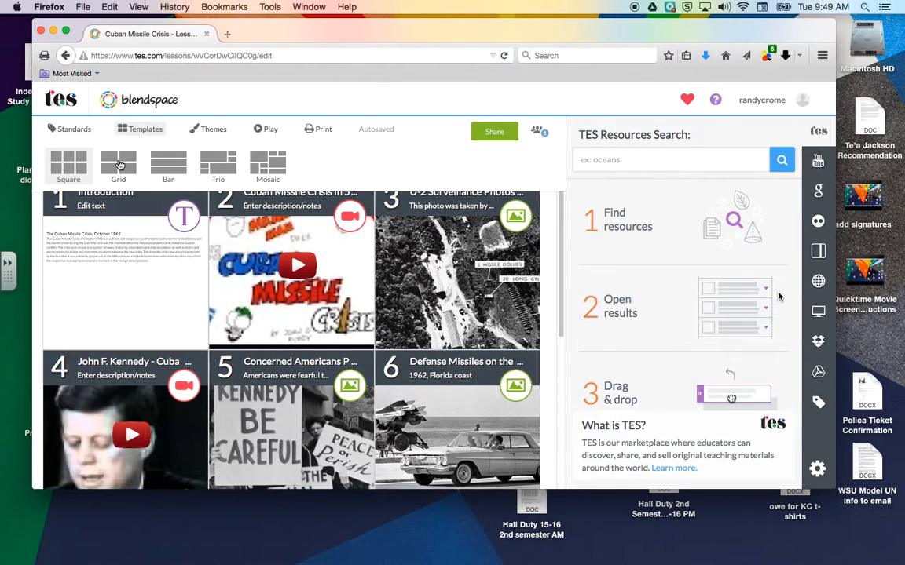
click(118, 164)
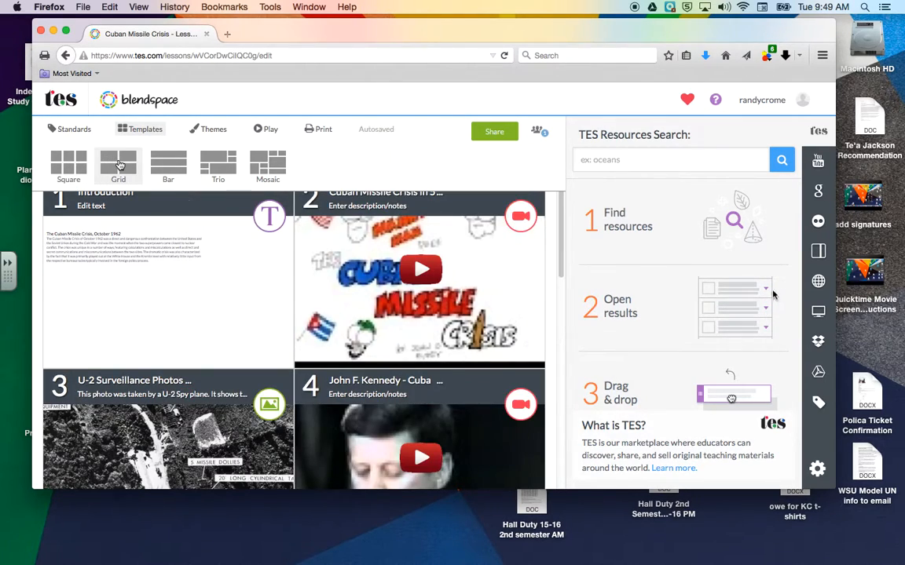
click(175, 172)
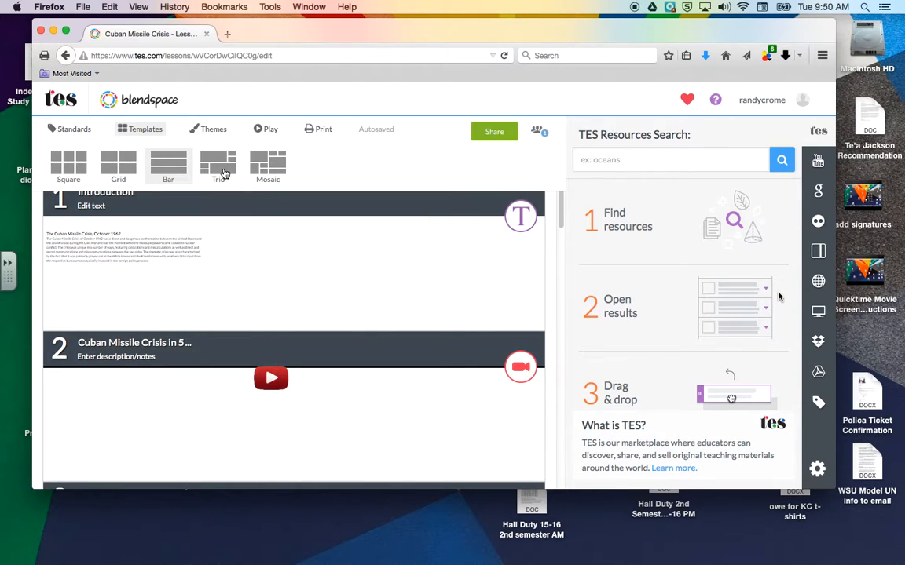
click(206, 161)
scroll(298, 263, down, 6)
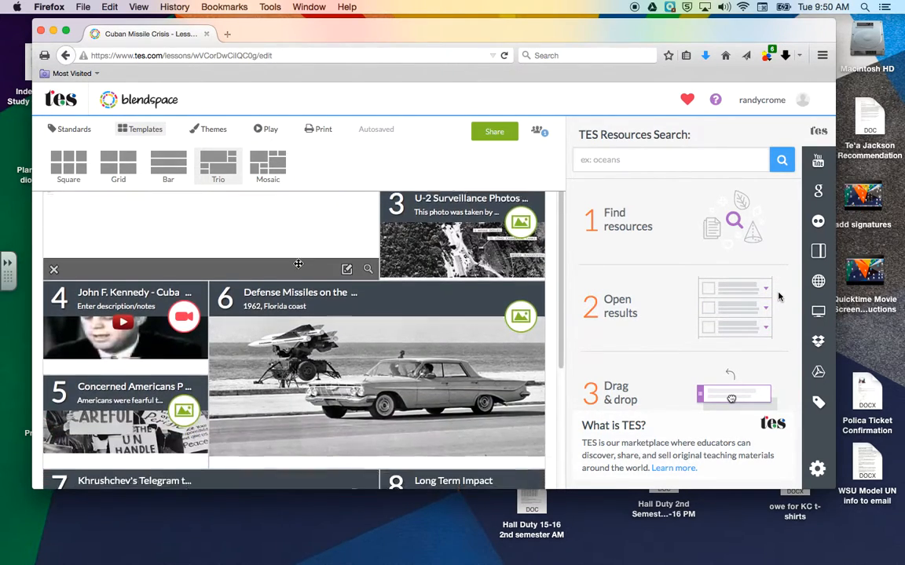
scroll(298, 263, up, 6)
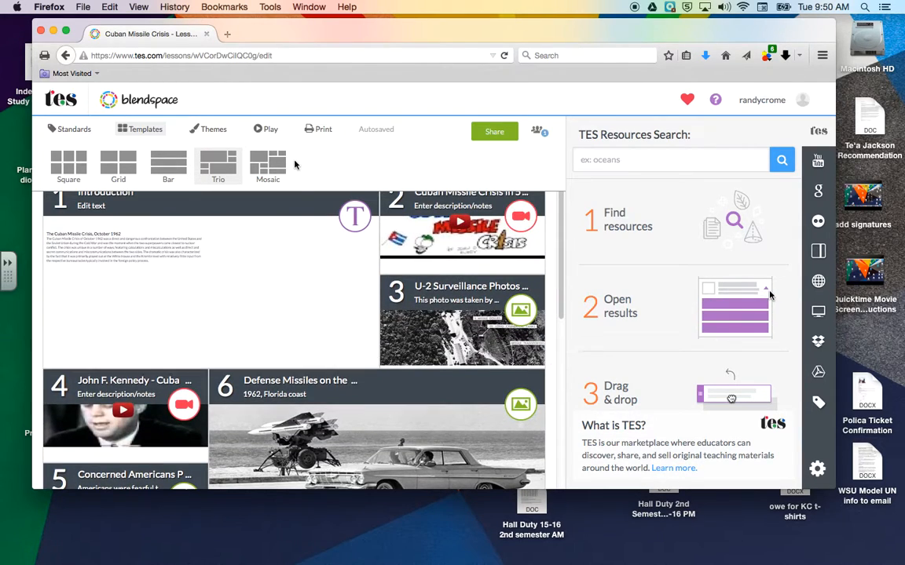
click(276, 168)
scroll(260, 292, down, 1)
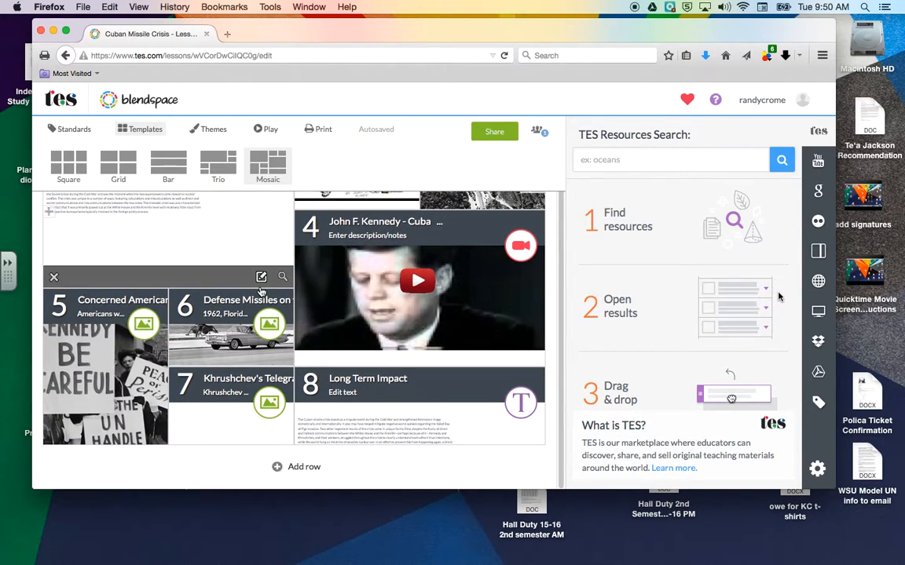
scroll(261, 291, up, 1)
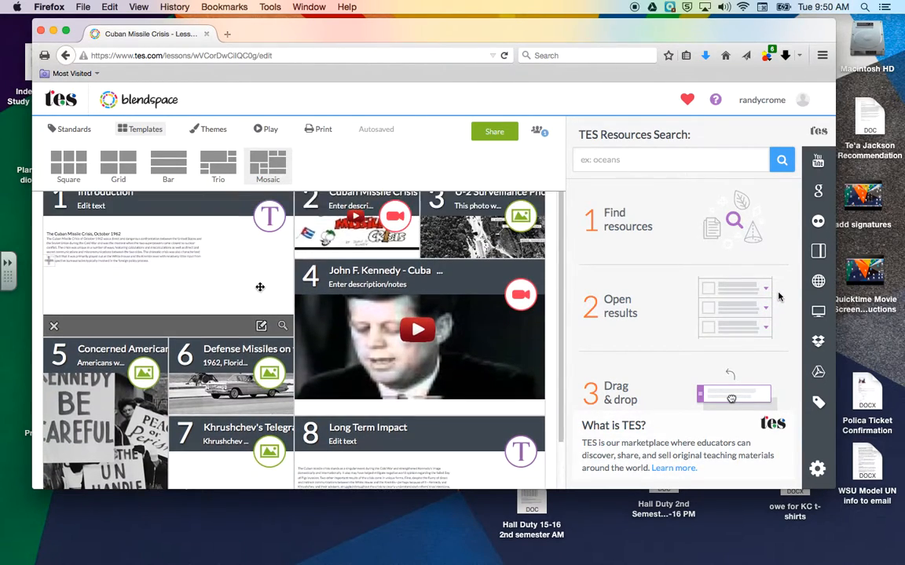
click(68, 167)
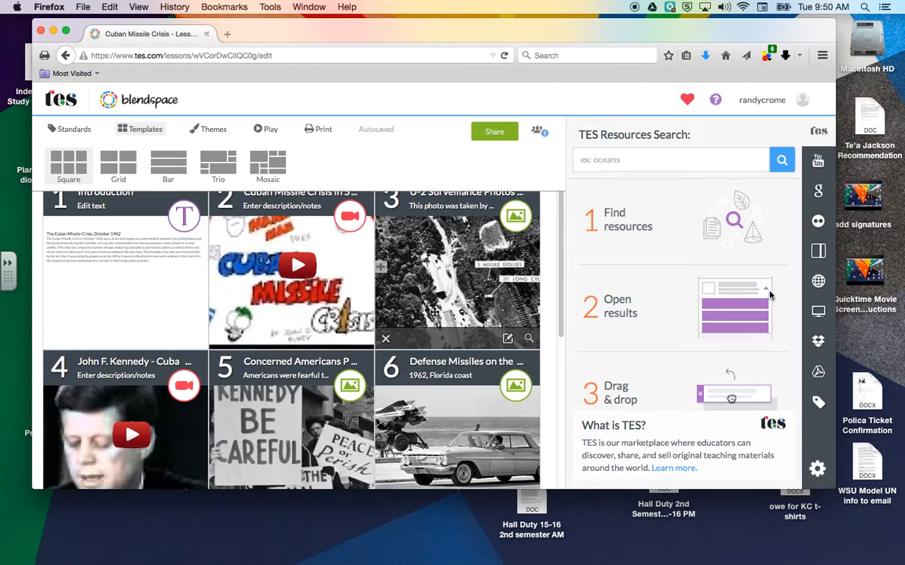
- Add text reading "Add to the presentation." to the lesson's empty ninth tile and return to the dashboard
scroll(424, 322, down, 5)
scroll(434, 312, down, 3)
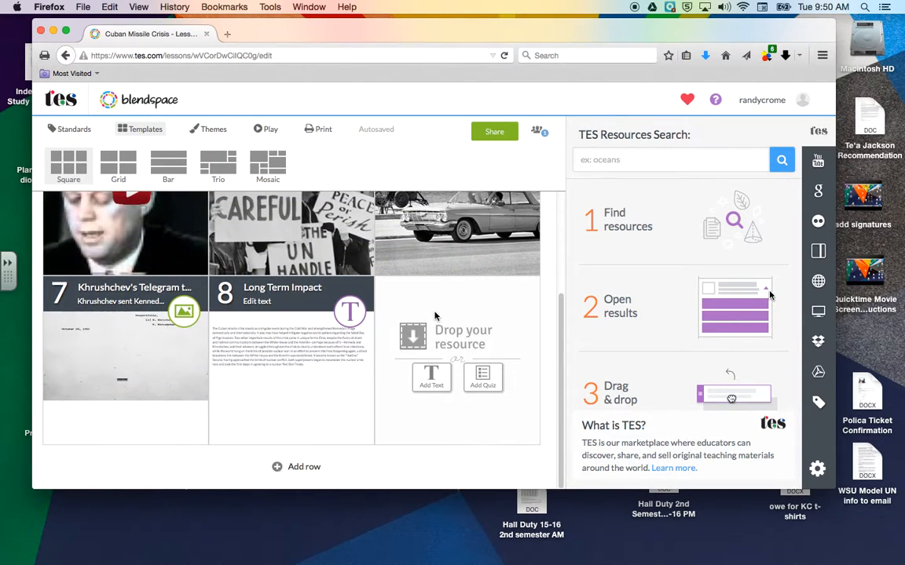
scroll(434, 311, up, 10)
scroll(433, 312, down, 5)
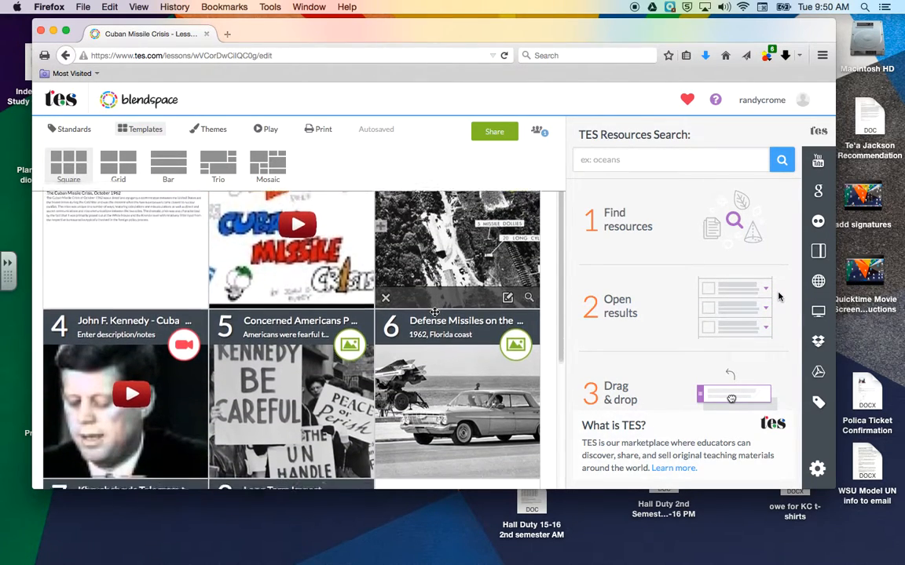
scroll(434, 311, up, 4)
scroll(434, 312, up, 2)
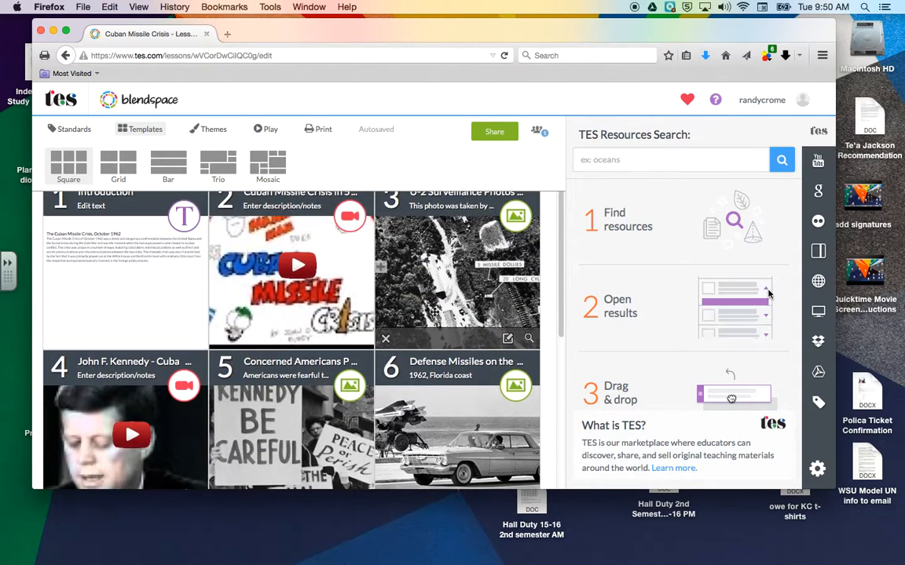
scroll(184, 288, down, 5)
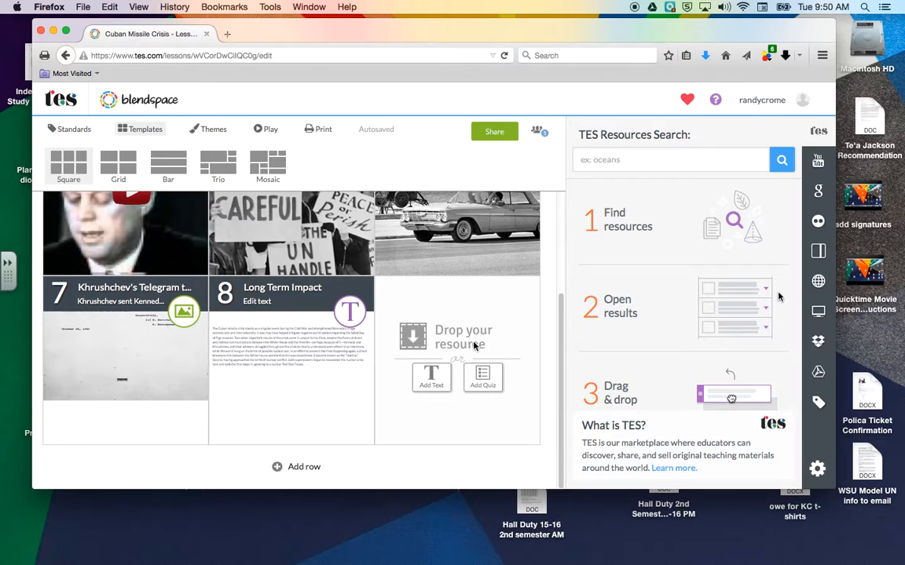
click(438, 387)
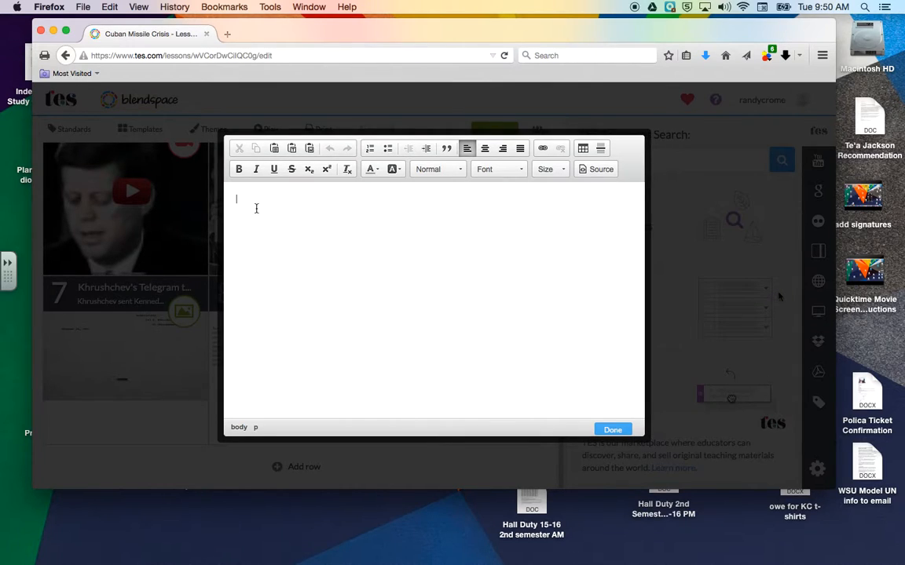
text(Add to the presentation.)
click(613, 429)
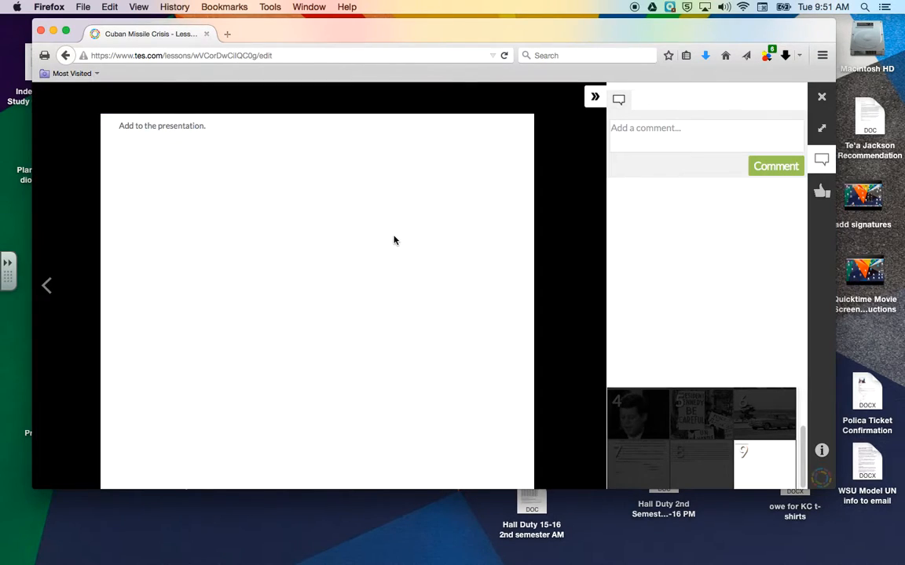
click(66, 55)
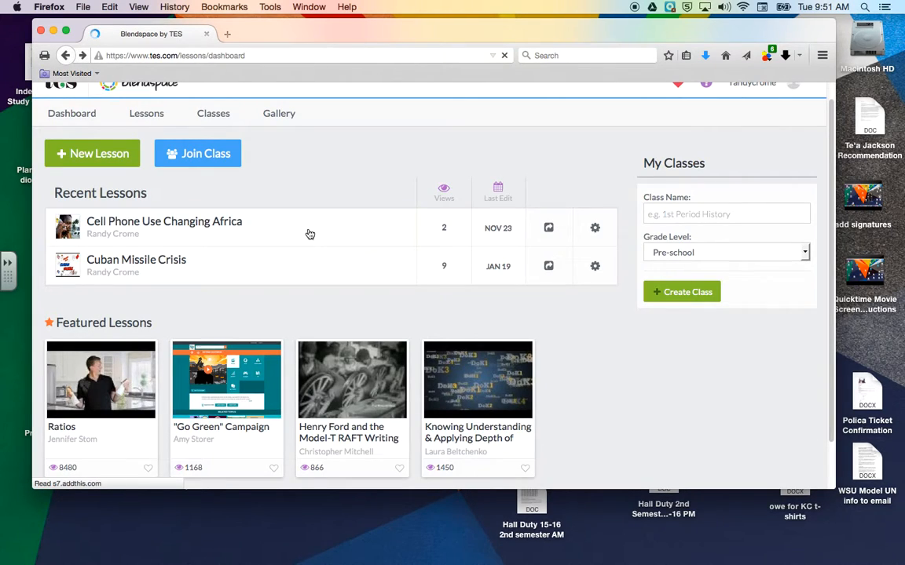
- Open the Cuban Missile Crisis lesson and search YouTube for "cuban missile crisis" in the resource search
click(193, 264)
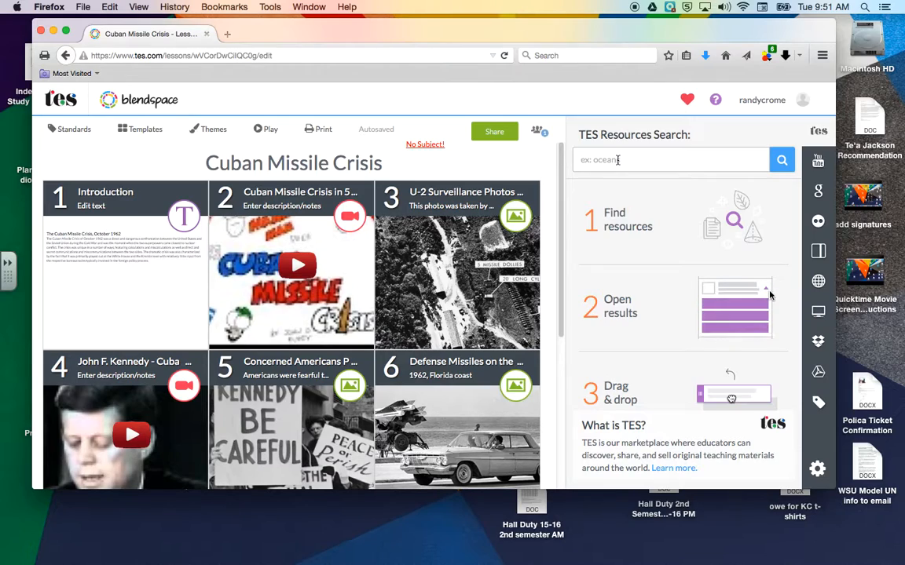
text(cuban missile)
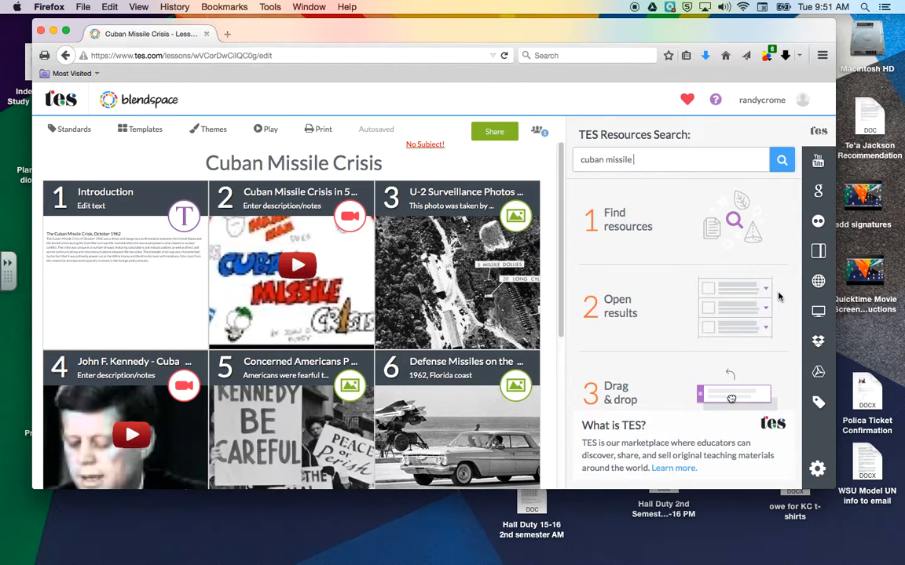
text( crisis)
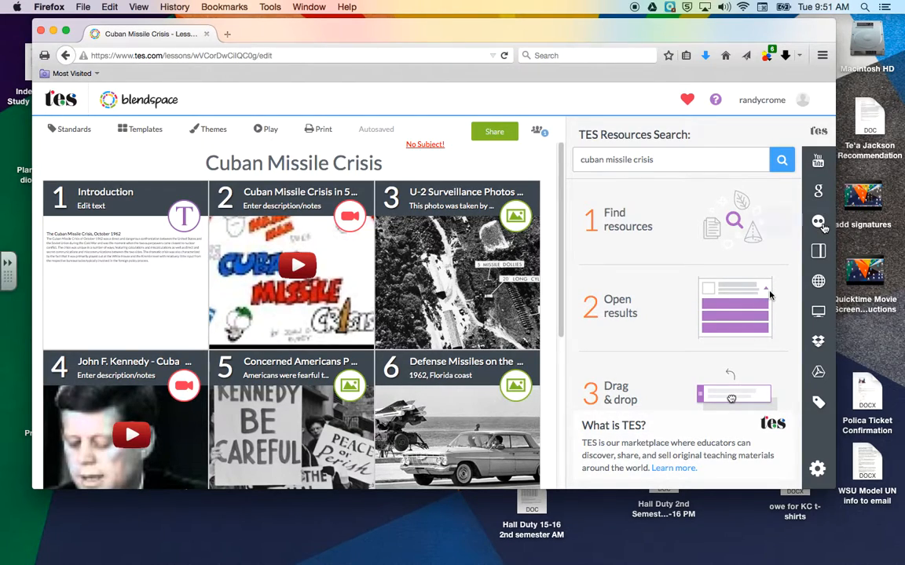
click(817, 161)
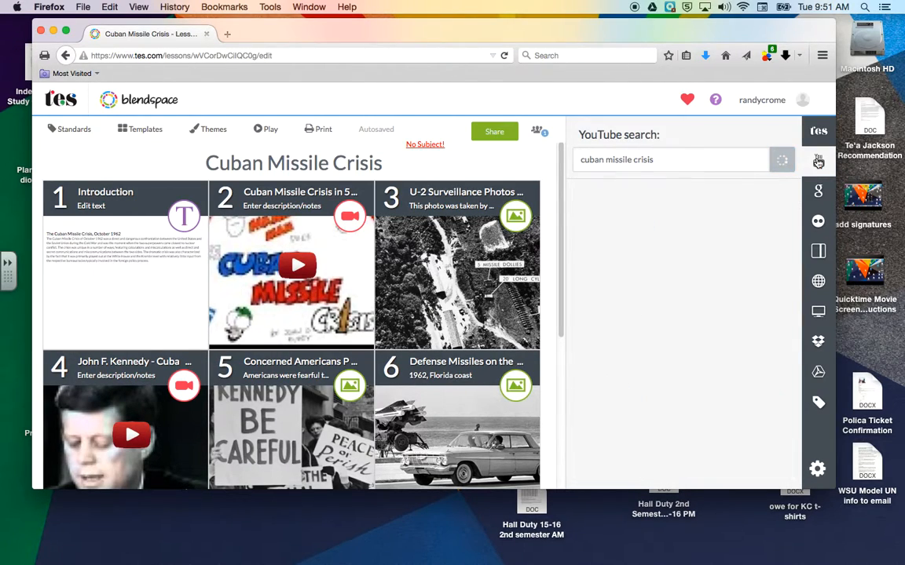
- Load more YouTube results and find the Cuban Missile Crisis video of Ambassador Stevenson at the UN Security Council
scroll(726, 273, down, 10)
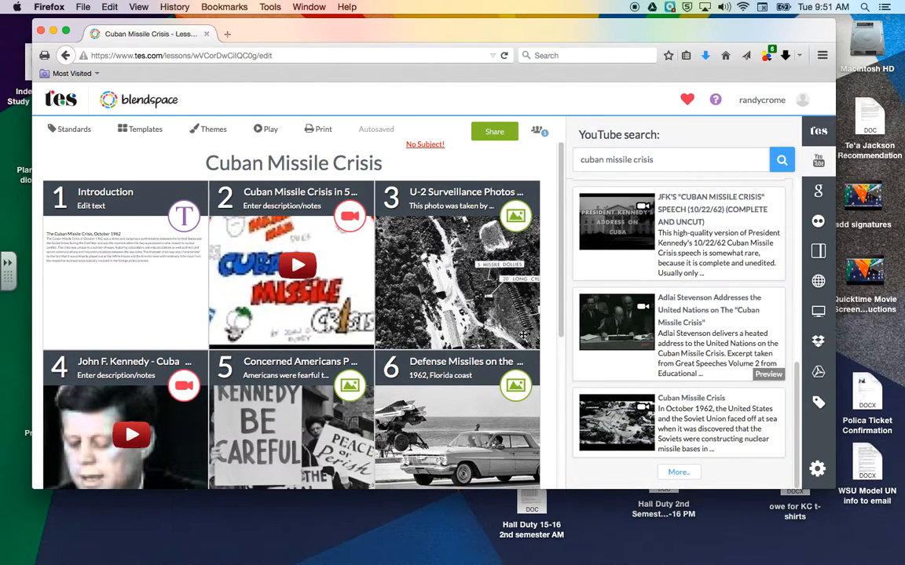
scroll(479, 345, down, 3)
scroll(479, 345, down, 3)
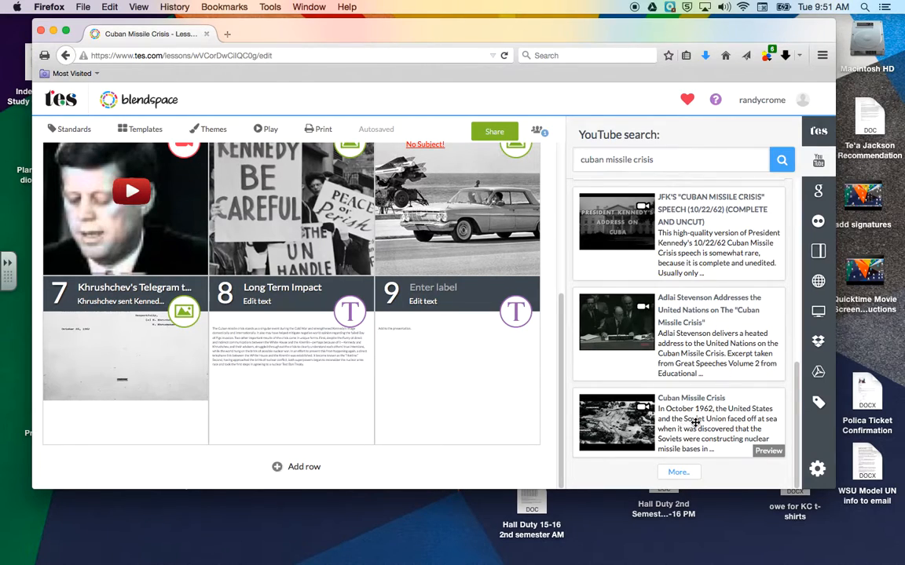
click(679, 472)
scroll(703, 359, down, 5)
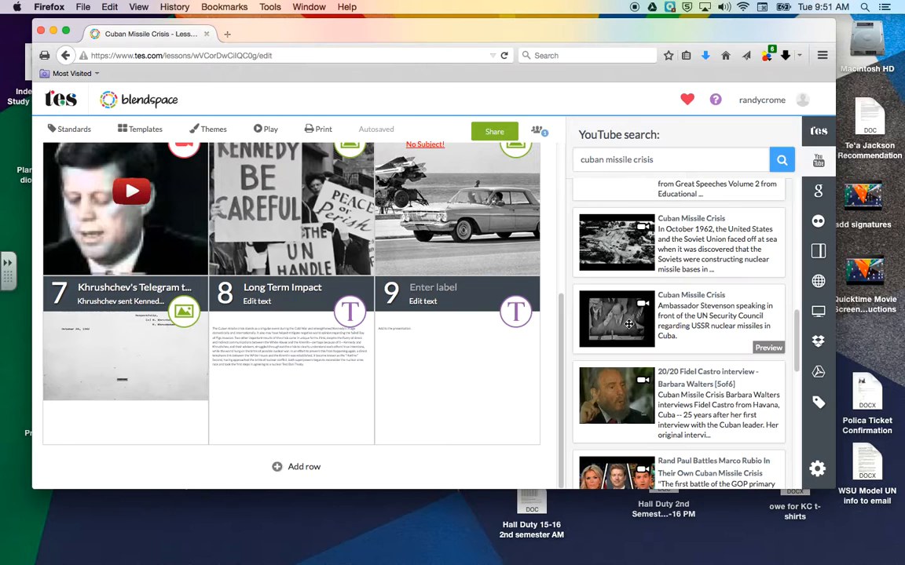
- Cancel replacing the ninth tile's text with the Ambassador Stevenson video, add a row and place the video in its first tile
drag(628, 323, 452, 382)
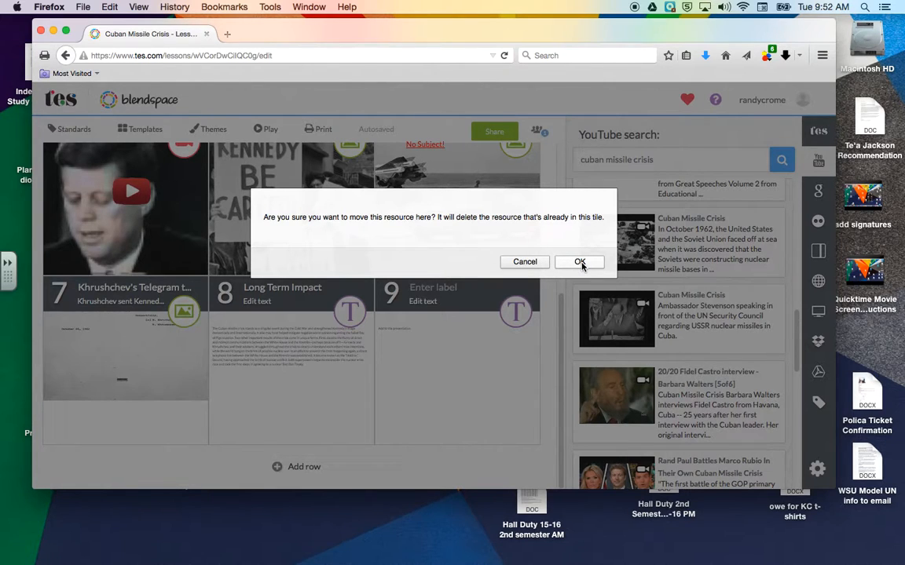
click(525, 262)
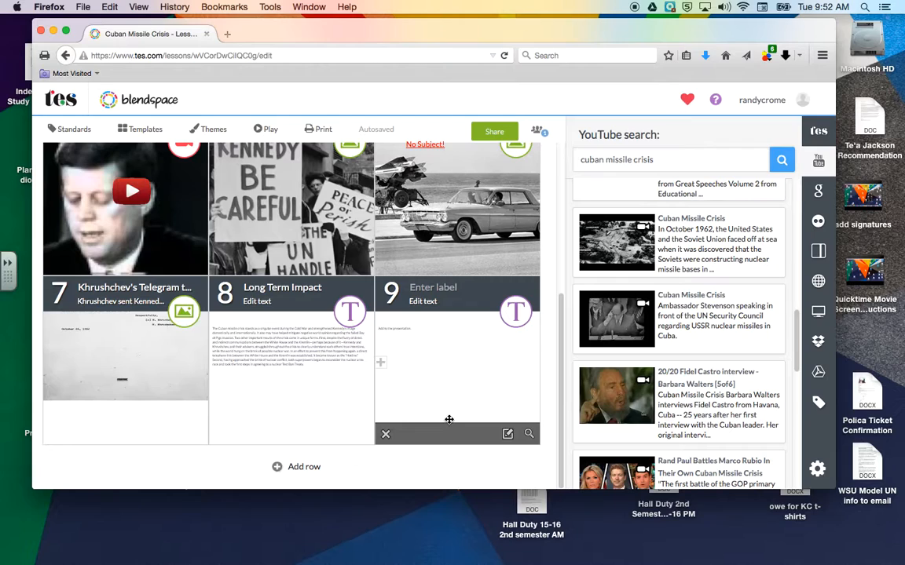
click(279, 468)
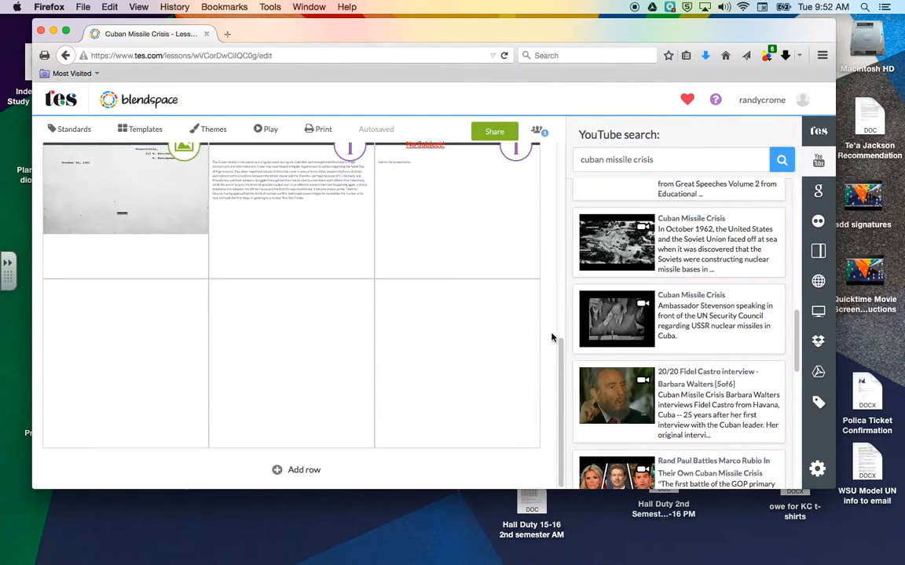
drag(603, 331, 119, 365)
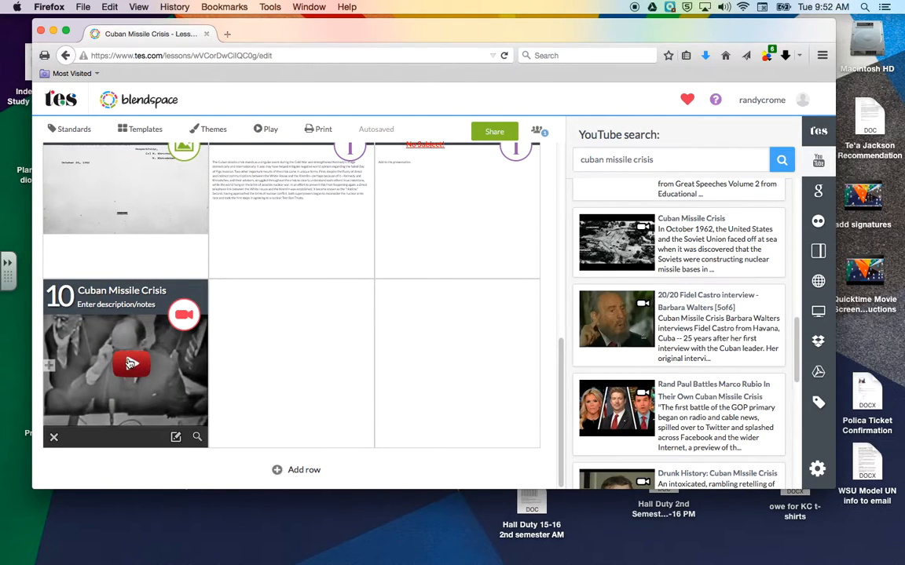
- Play the video in the tenth tile briefly, pause it and return to the dashboard
click(133, 371)
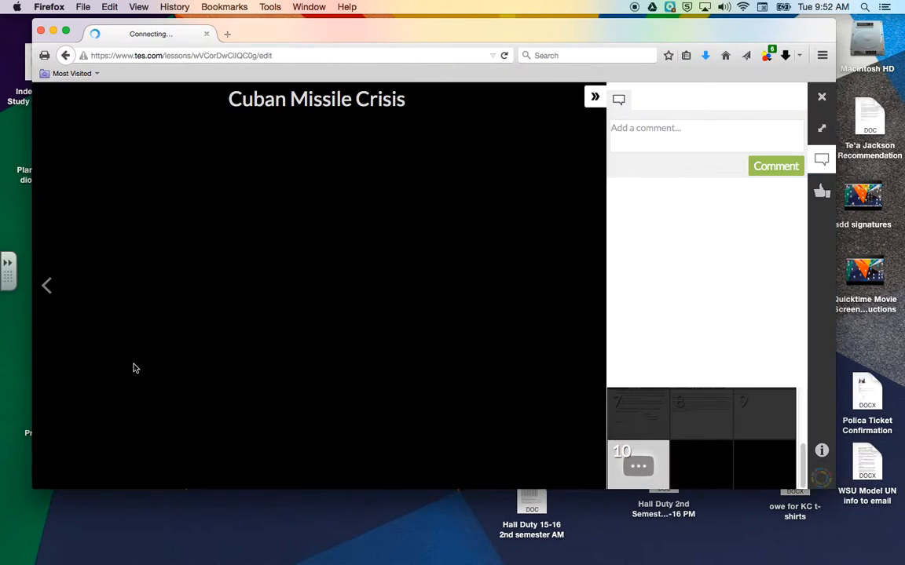
click(292, 271)
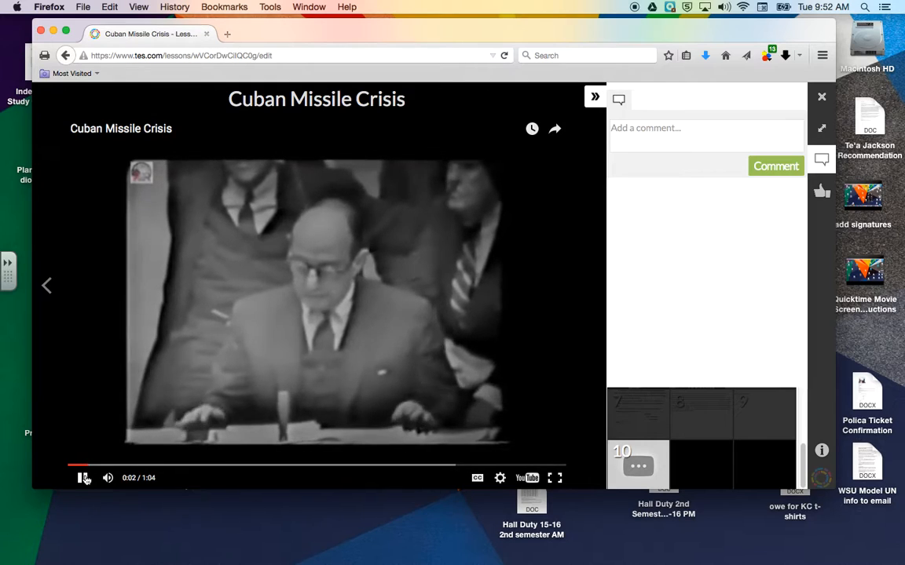
click(83, 478)
click(66, 56)
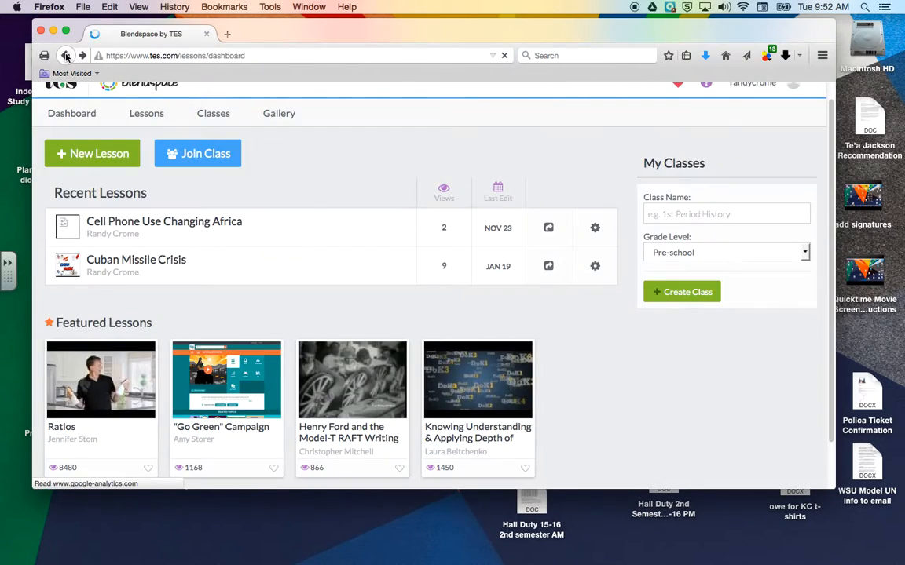
- Reopen the Cuban Missile Crisis lesson, run a Google web search for "cuban missile crisis" and look through the results
click(154, 263)
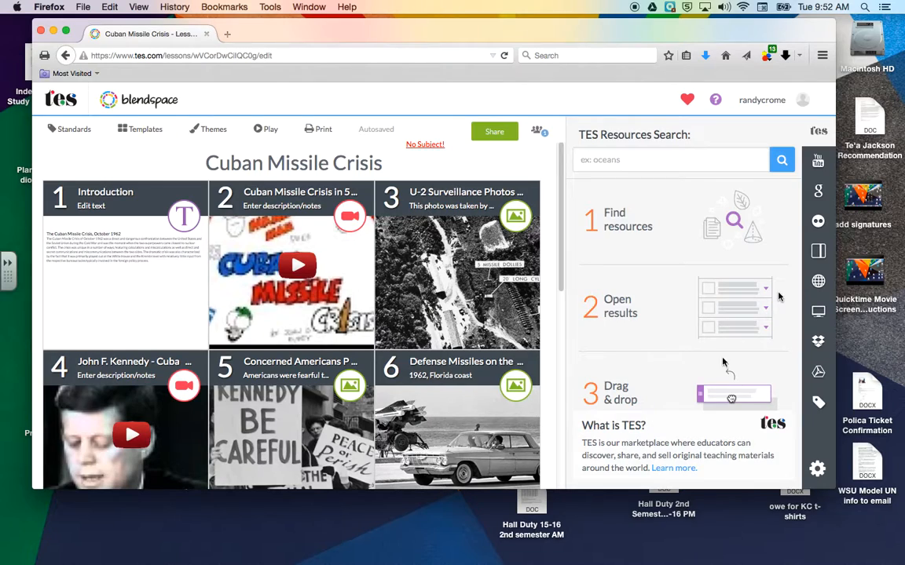
click(626, 159)
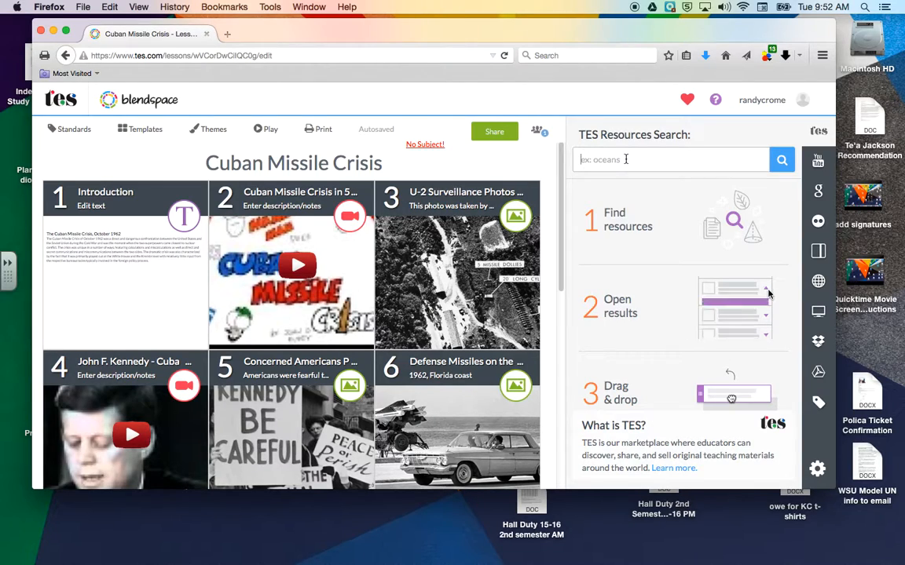
text(cuban )
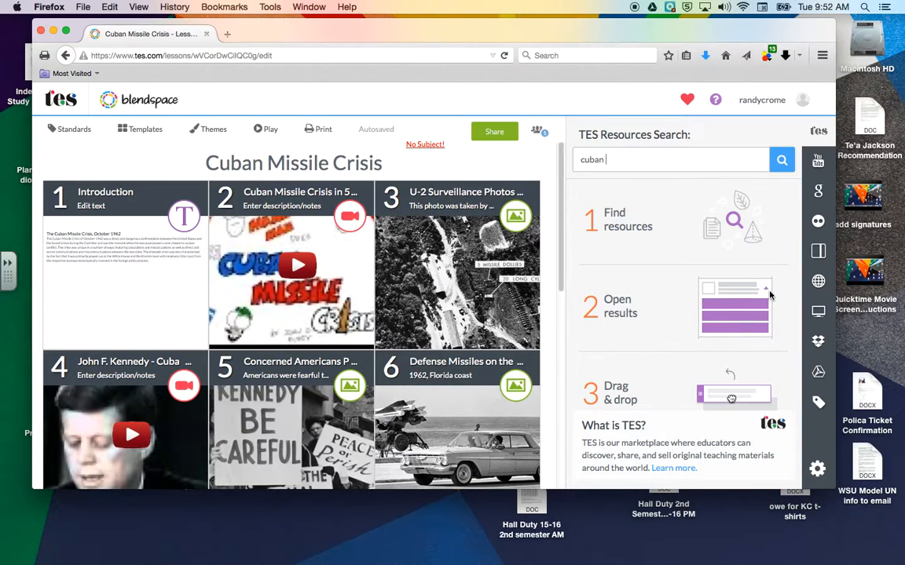
text(missile crisis)
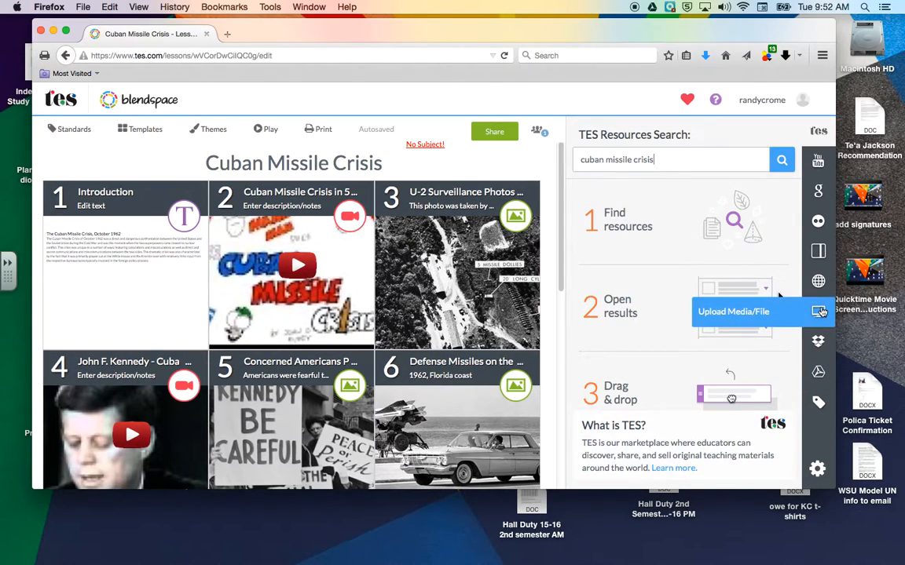
click(818, 191)
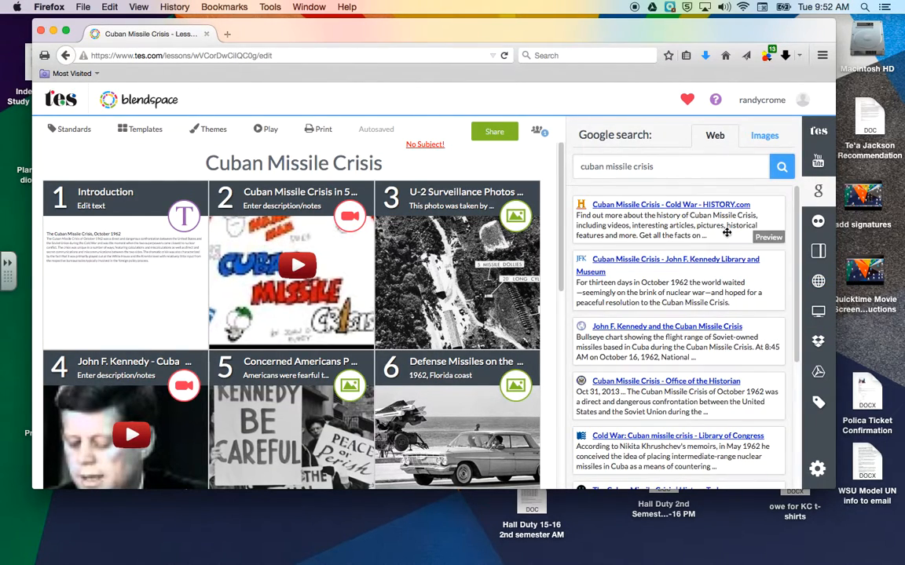
scroll(689, 277, down, 5)
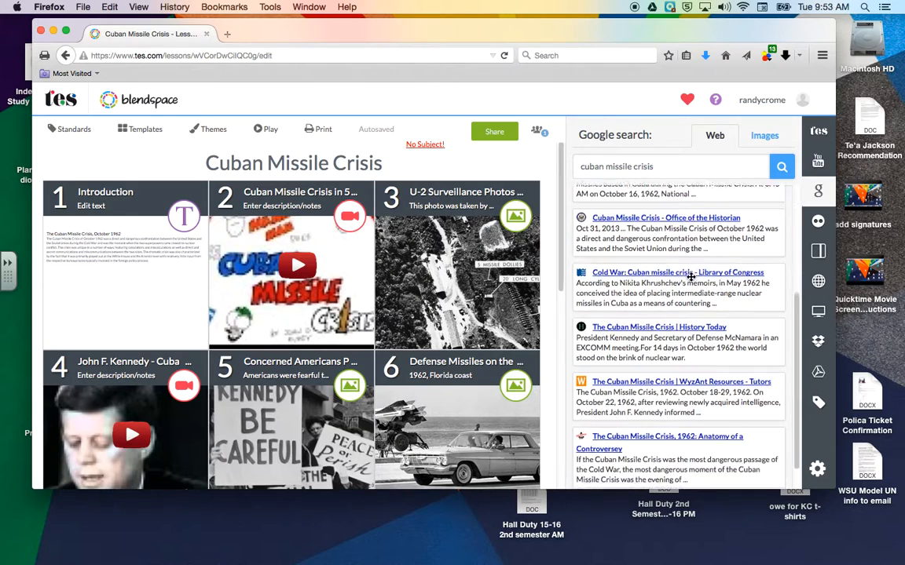
- Open the History Today result "The Cuban Missile Crisis" in a new tab and look through the article
click(640, 301)
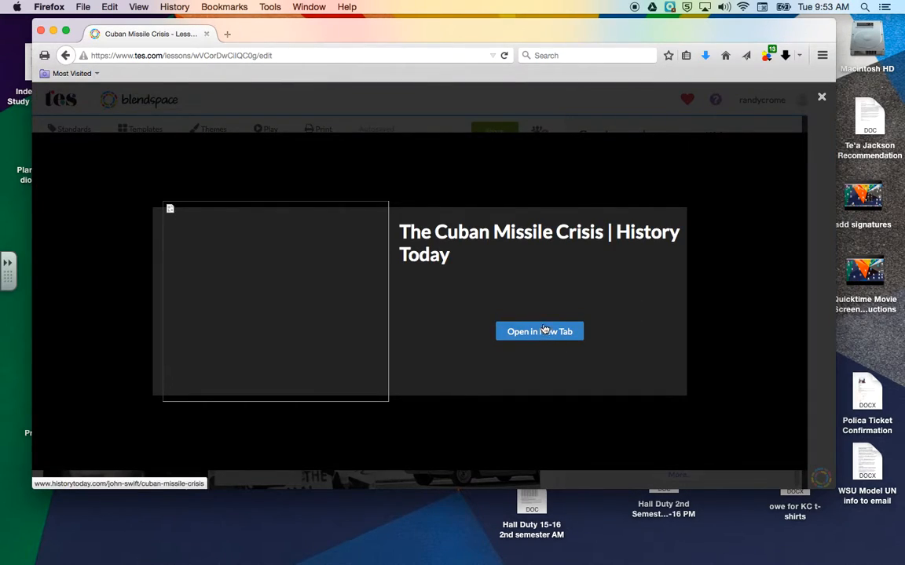
click(548, 333)
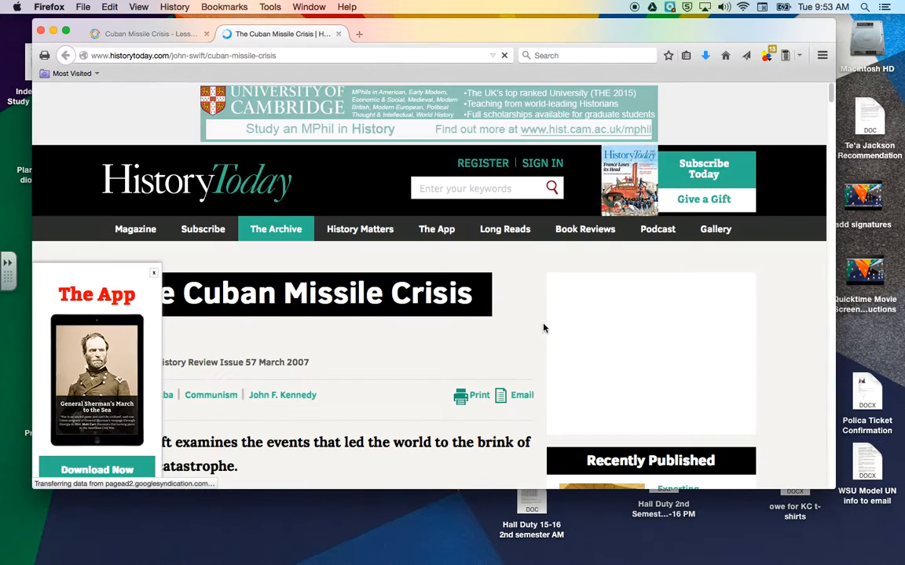
scroll(543, 328, down, 3)
scroll(543, 328, down, 10)
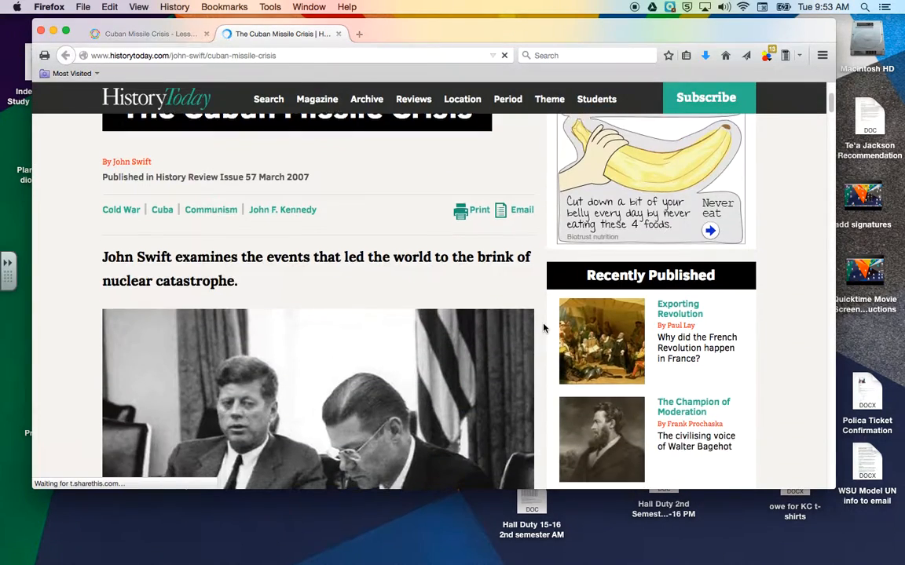
scroll(543, 329, down, 3)
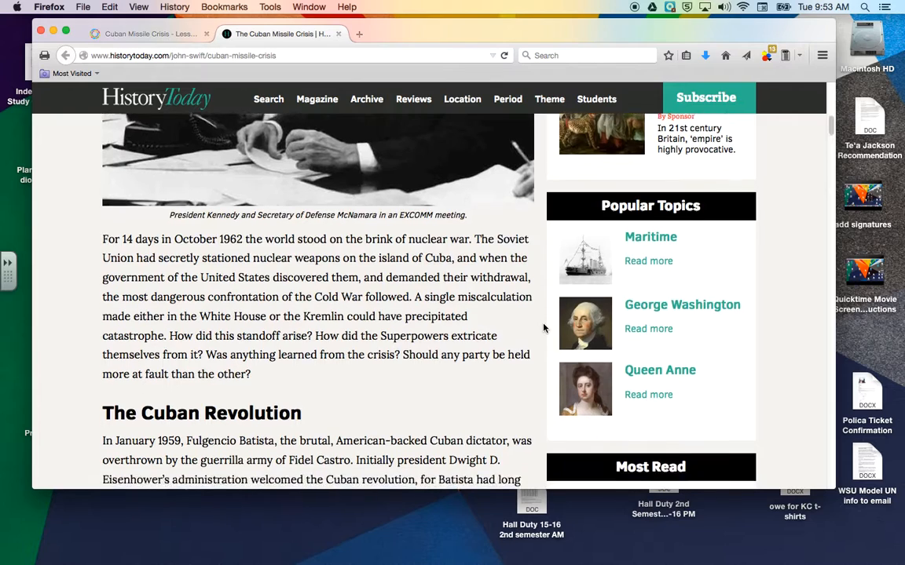
scroll(318, 259, up, 5)
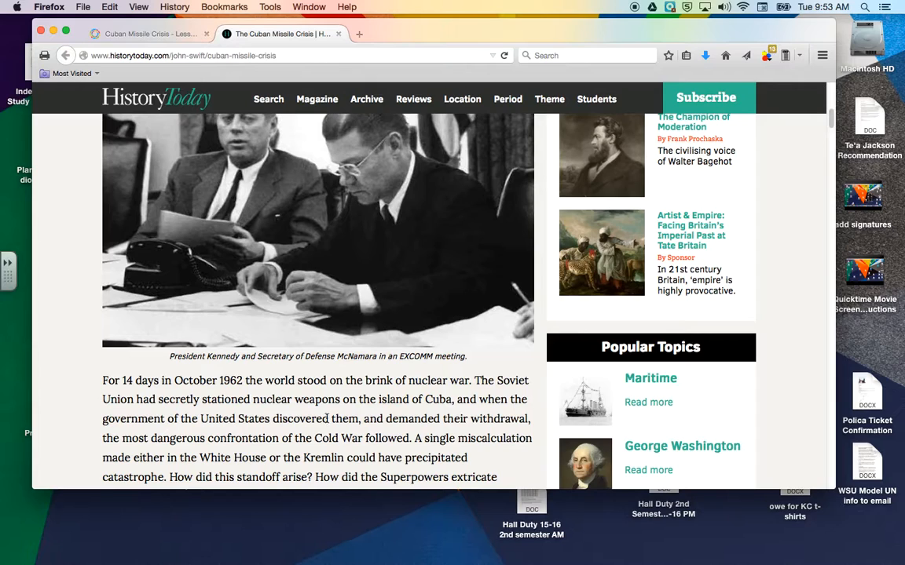
scroll(164, 380, down, 5)
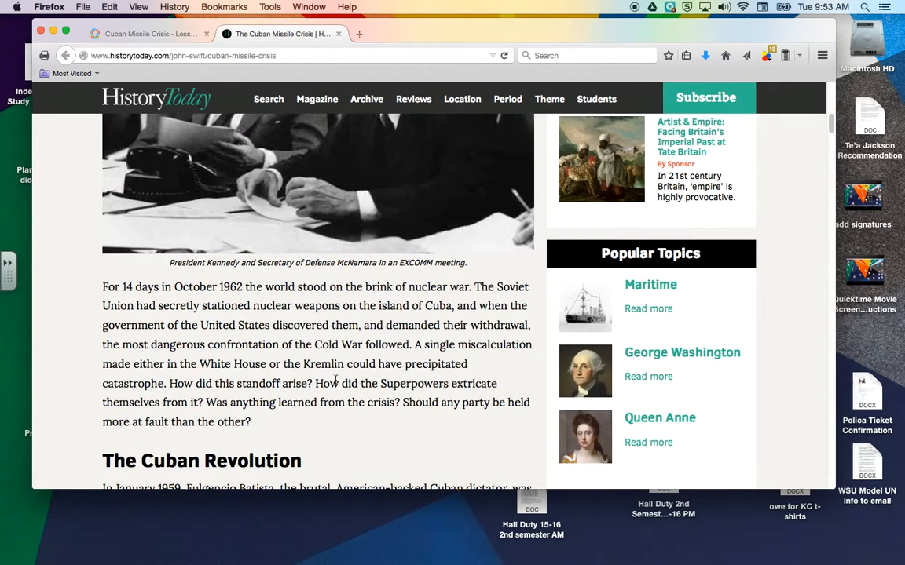
scroll(360, 340, up, 3)
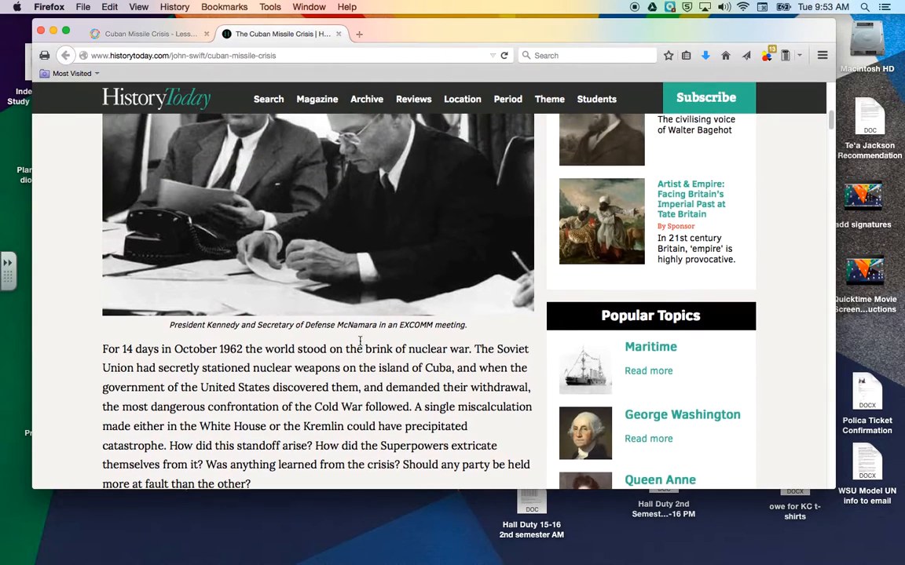
- Close the History Today article and go back to the dashboard with the recent lessons
click(338, 34)
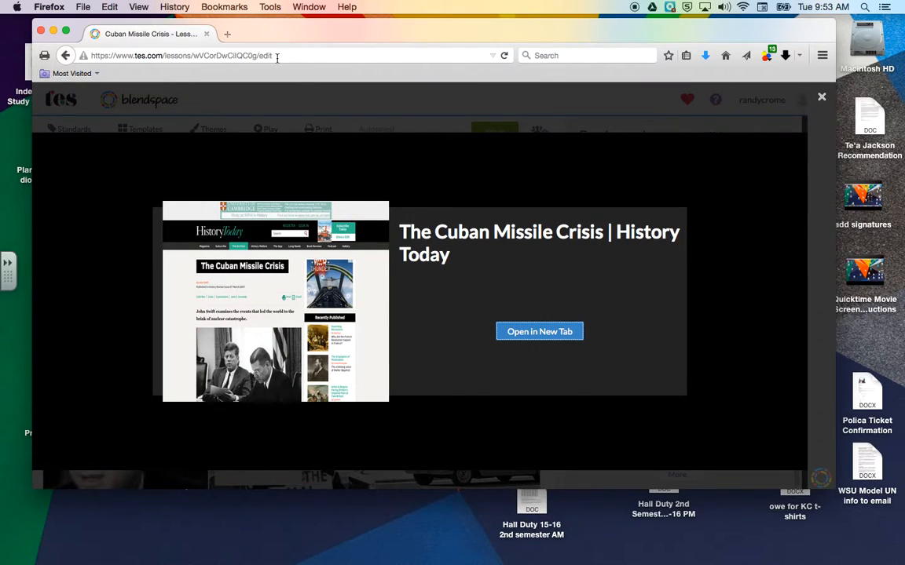
click(66, 55)
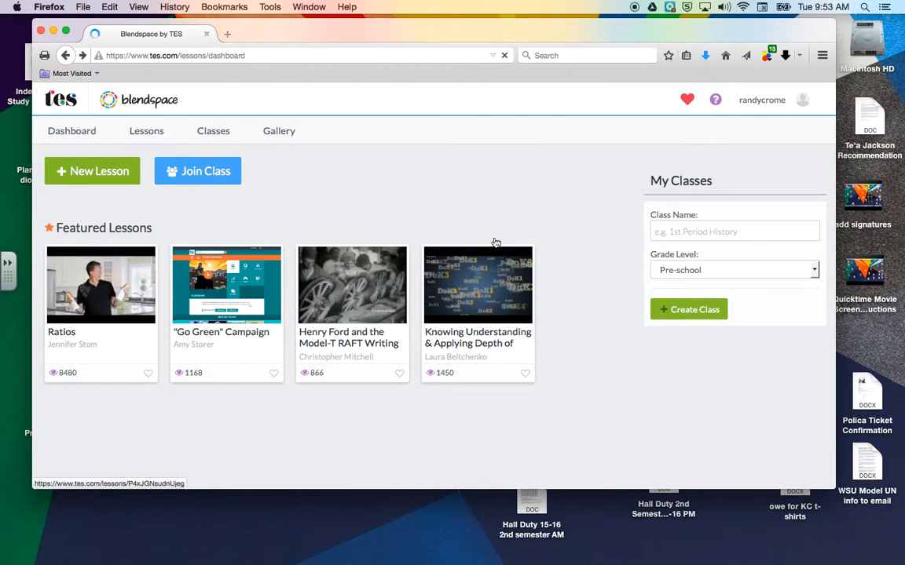
scroll(568, 336, down, 1)
scroll(568, 336, down, 2)
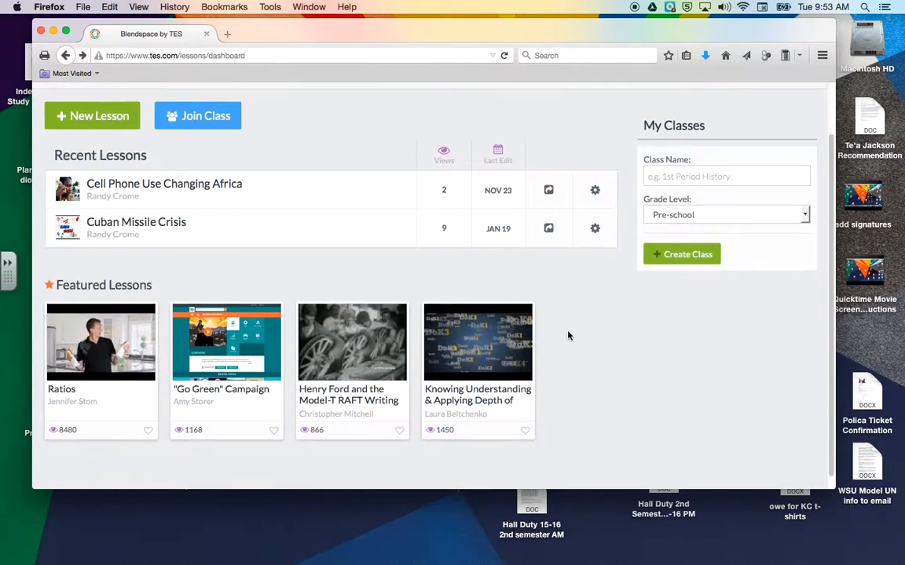
scroll(568, 336, up, 2)
scroll(569, 336, up, 1)
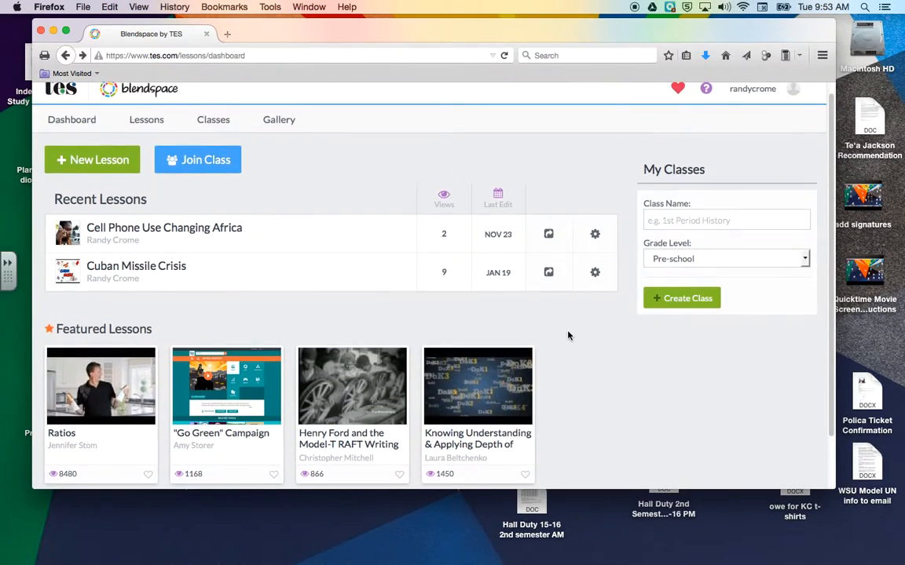
- Reopen the Cuban Missile Crisis lesson, view the third tile's U-2 surveillance photo with its note, and return to the lesson
click(185, 274)
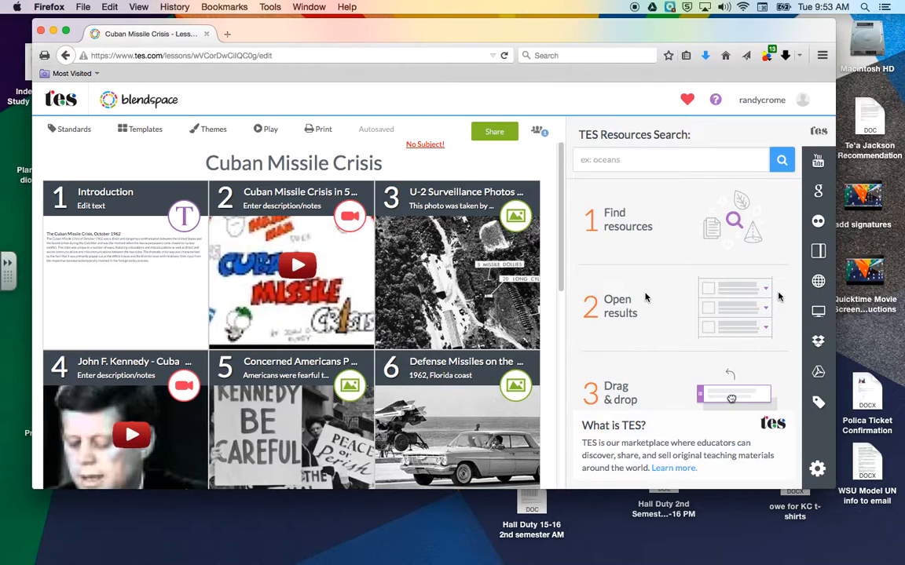
click(475, 306)
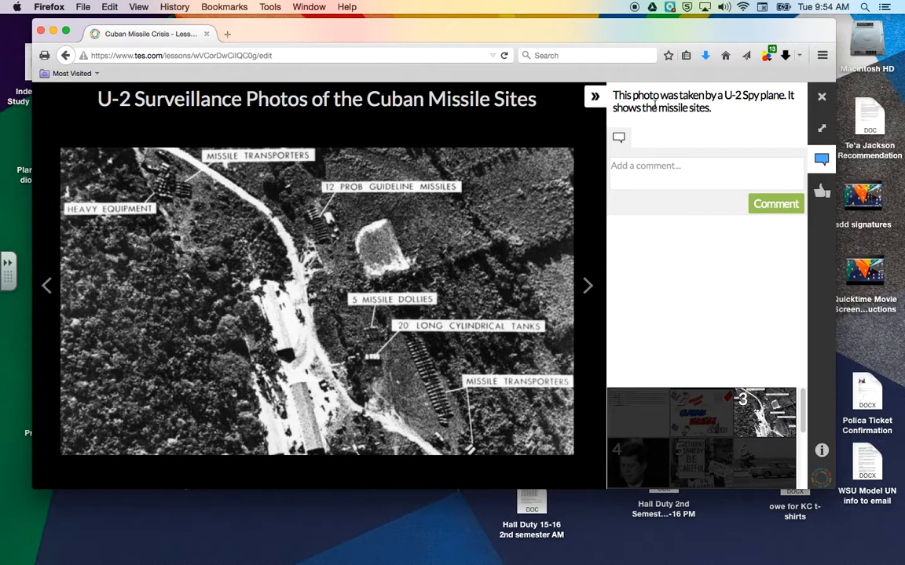
click(67, 56)
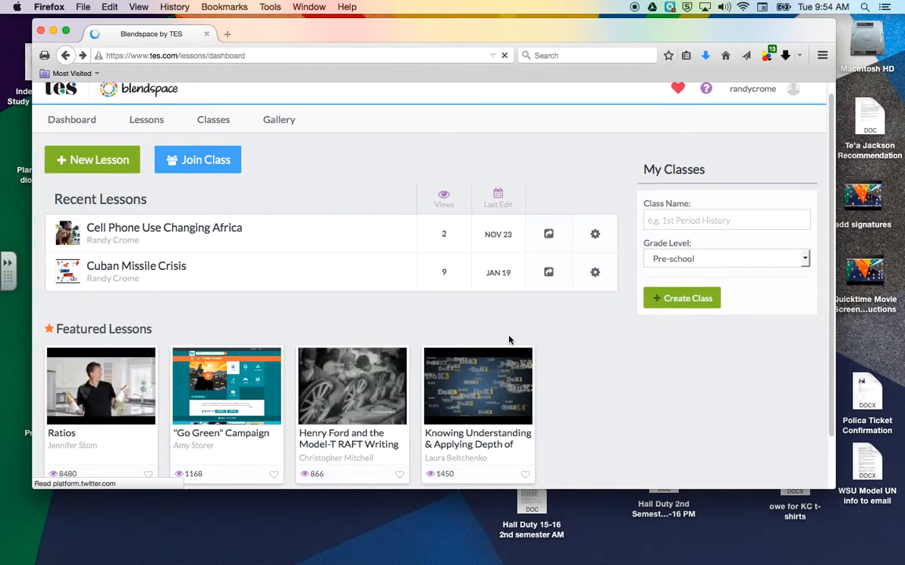
click(163, 272)
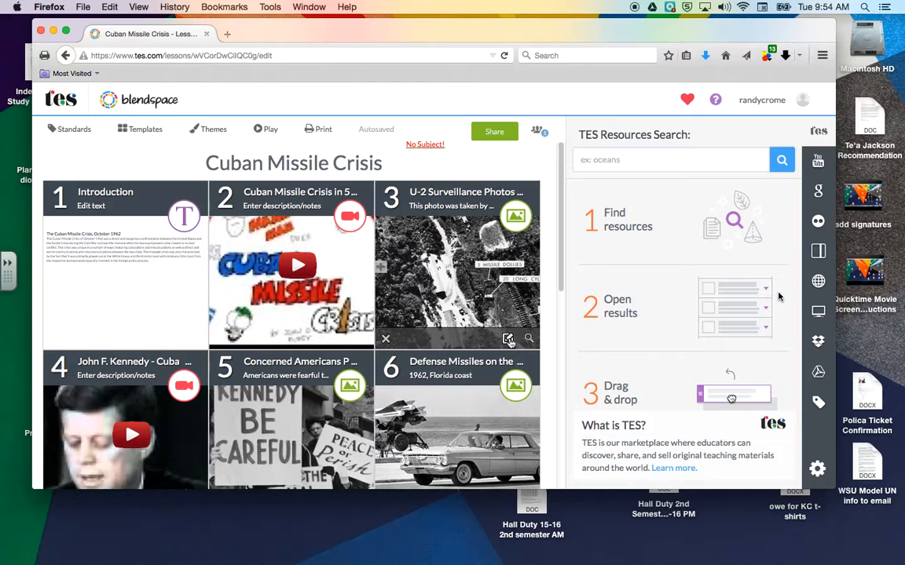
- Add "It was shown to the UN to prove missiles were there." to the third tile's note and view the enlarged photo with its note
click(508, 340)
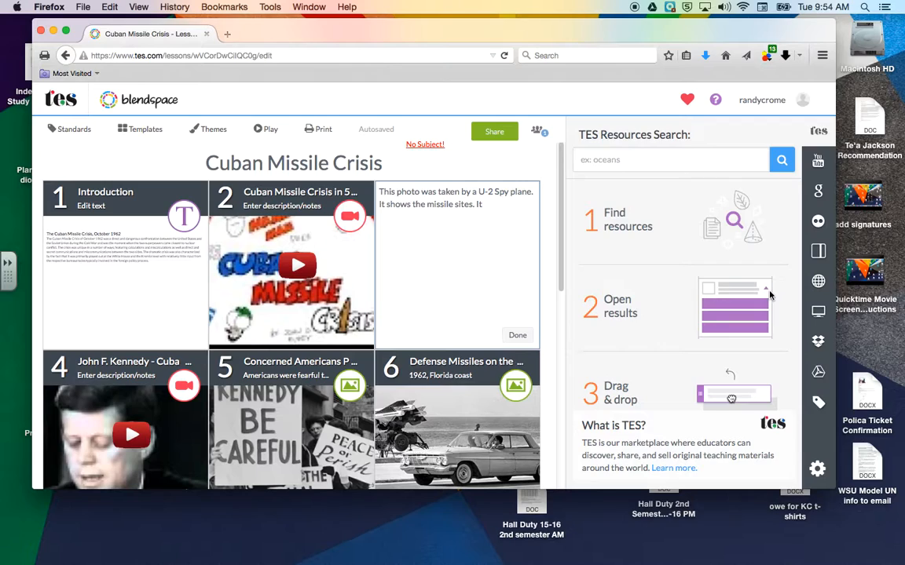
text(was)
text(prove missil)
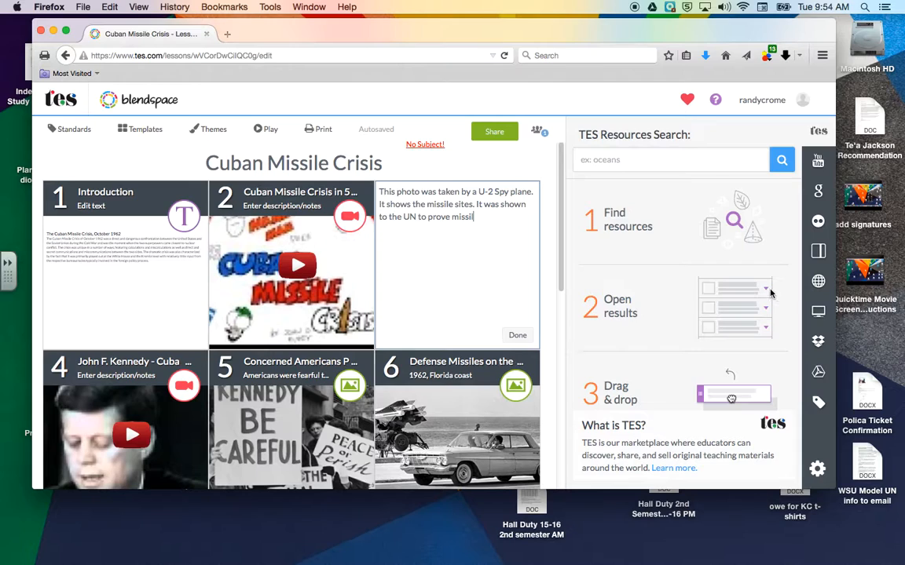
text(es were there.)
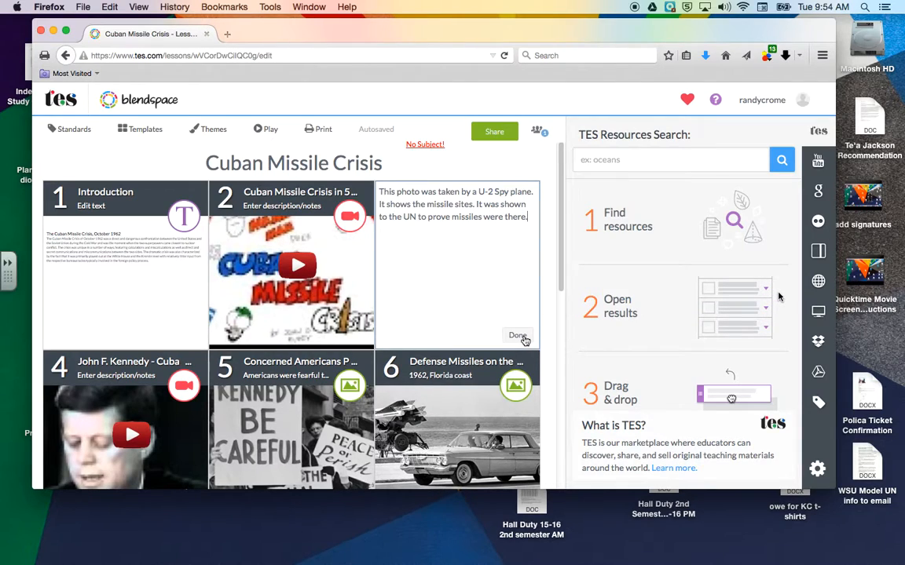
click(518, 336)
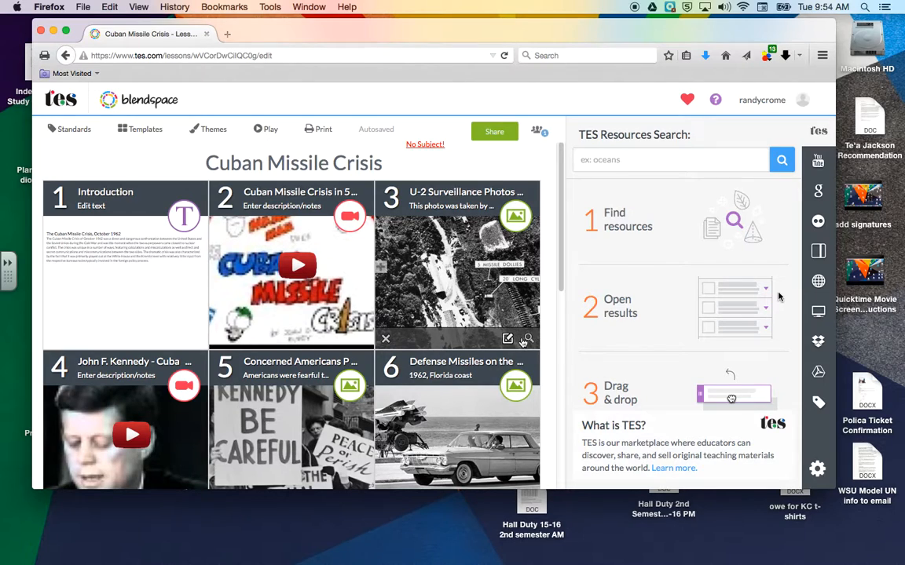
click(528, 338)
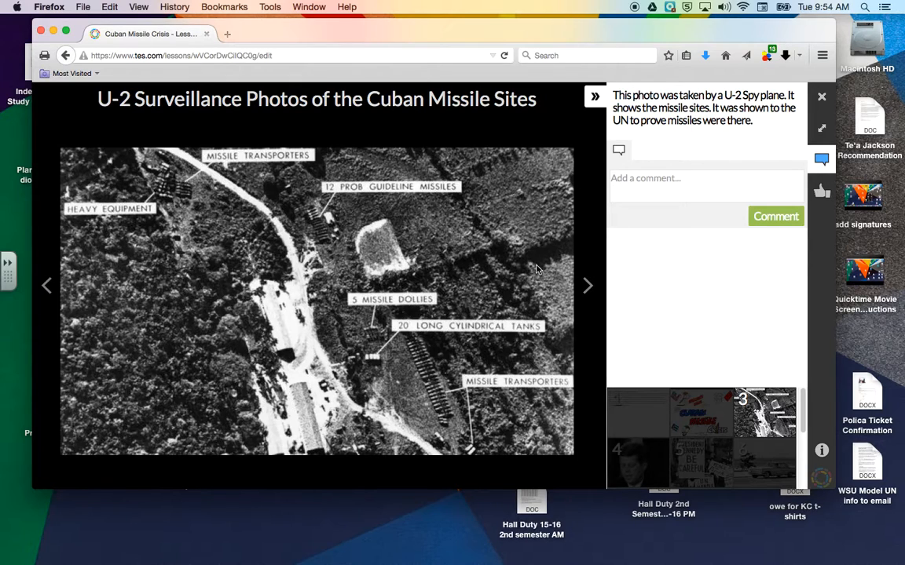
click(822, 97)
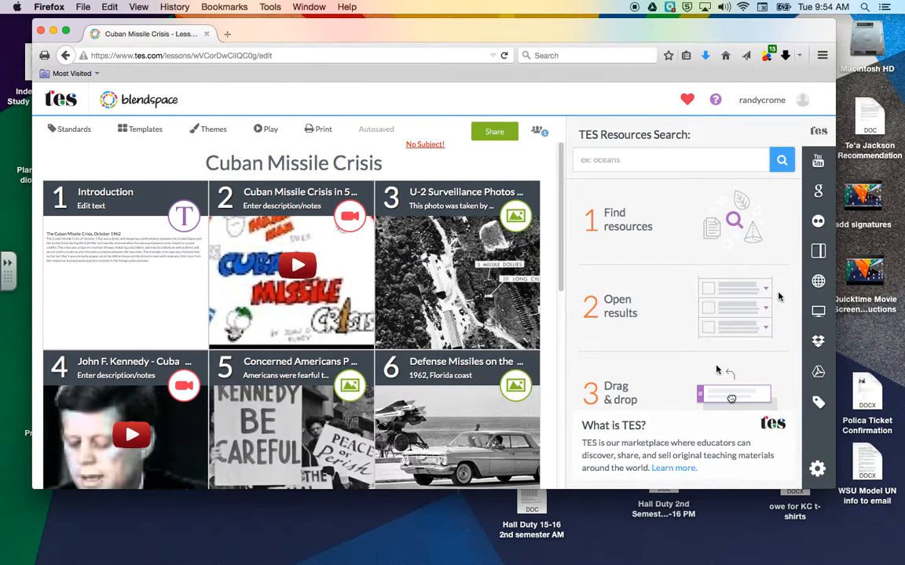
- Search Google Images for "missile crisies" and load more image results
click(616, 161)
text(miss)
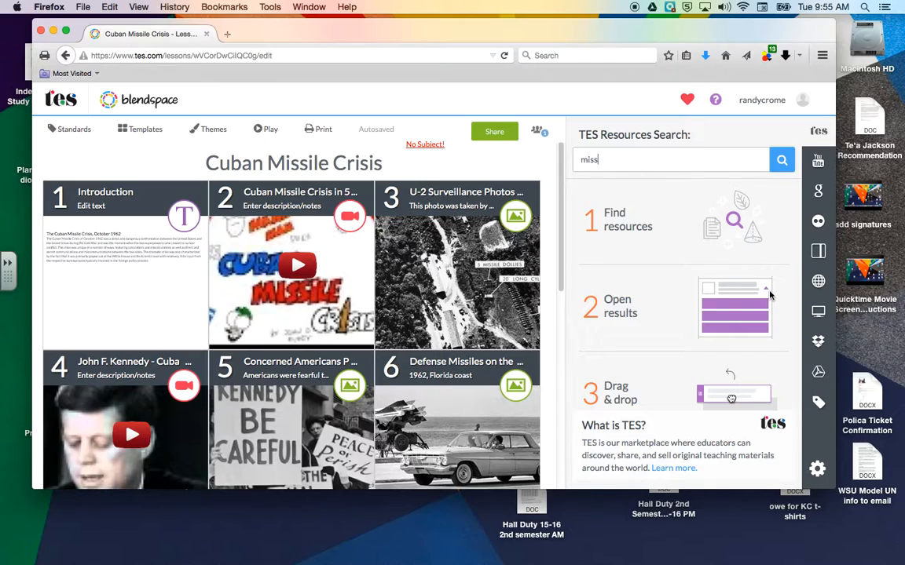
text(ile crisies)
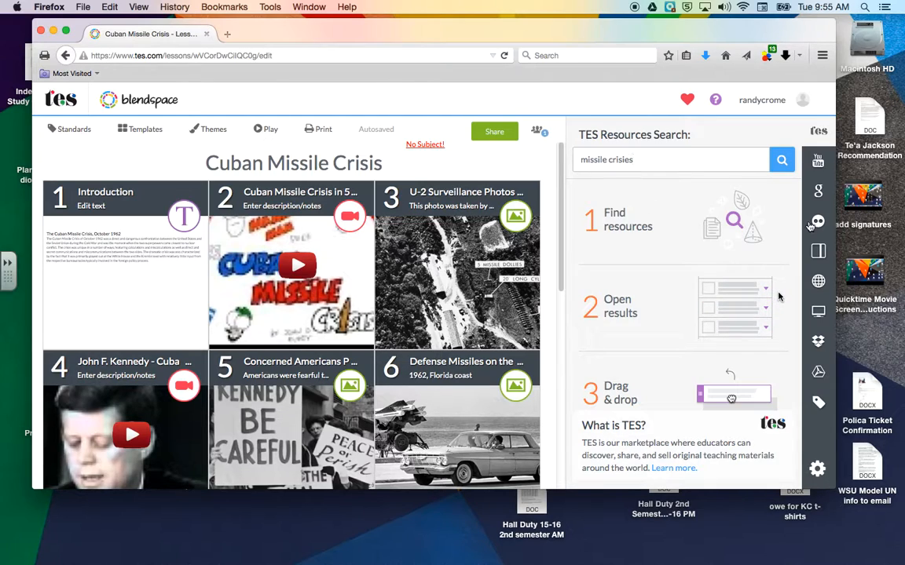
click(819, 192)
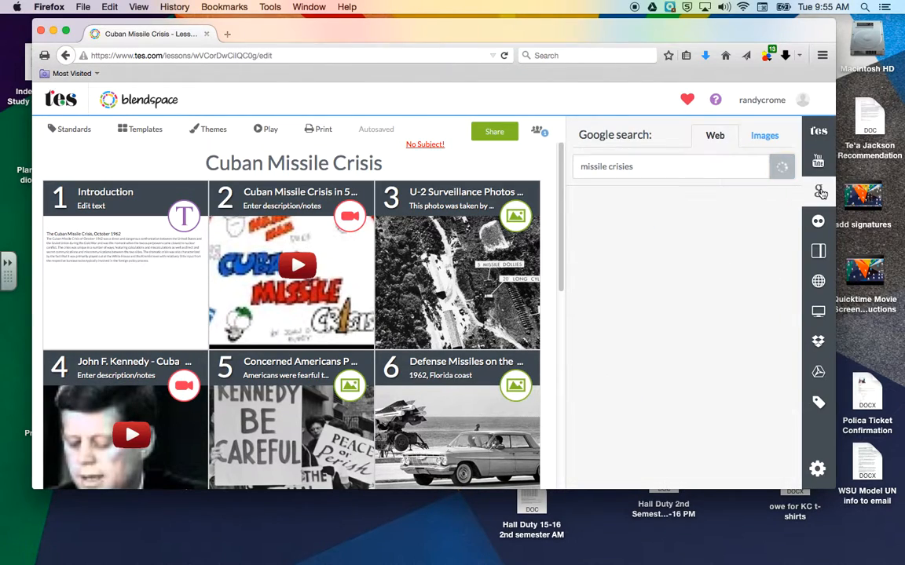
click(767, 139)
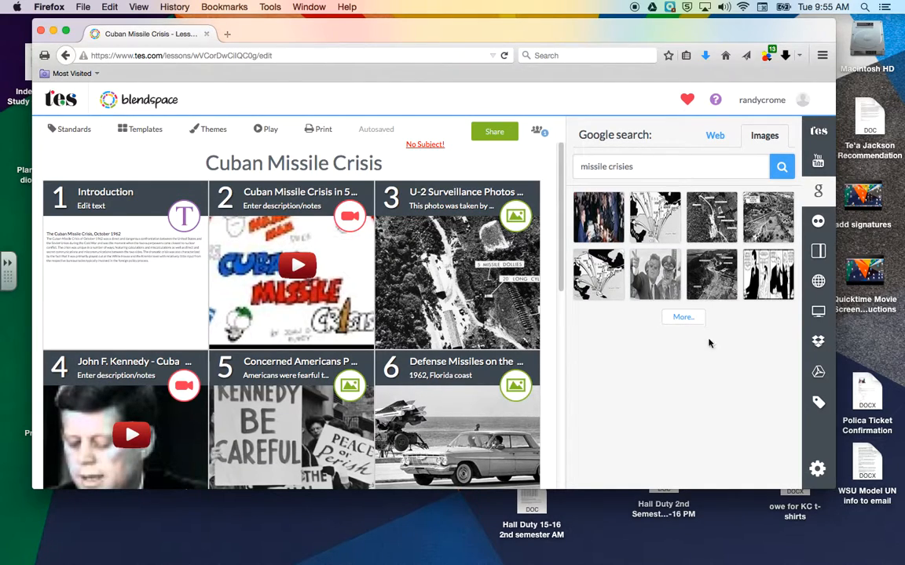
click(683, 318)
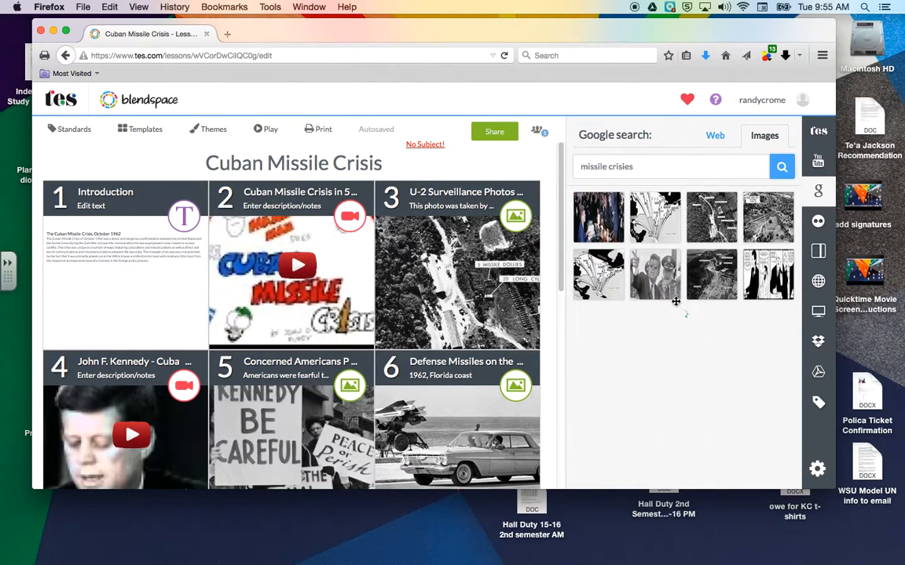
- Add the labelled aerial photo of the missile site from the image results to the empty tile beside tile 10
scroll(496, 316, down, 5)
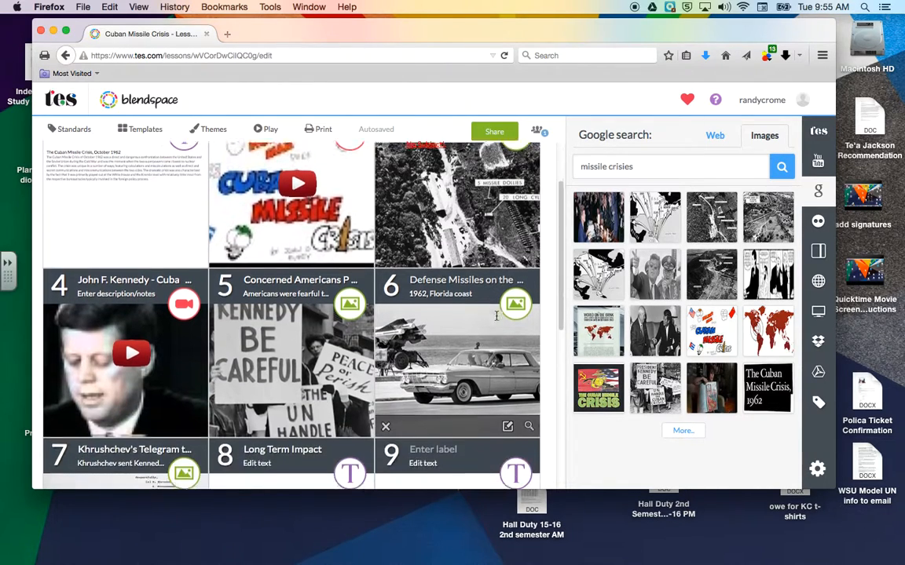
scroll(495, 315, down, 3)
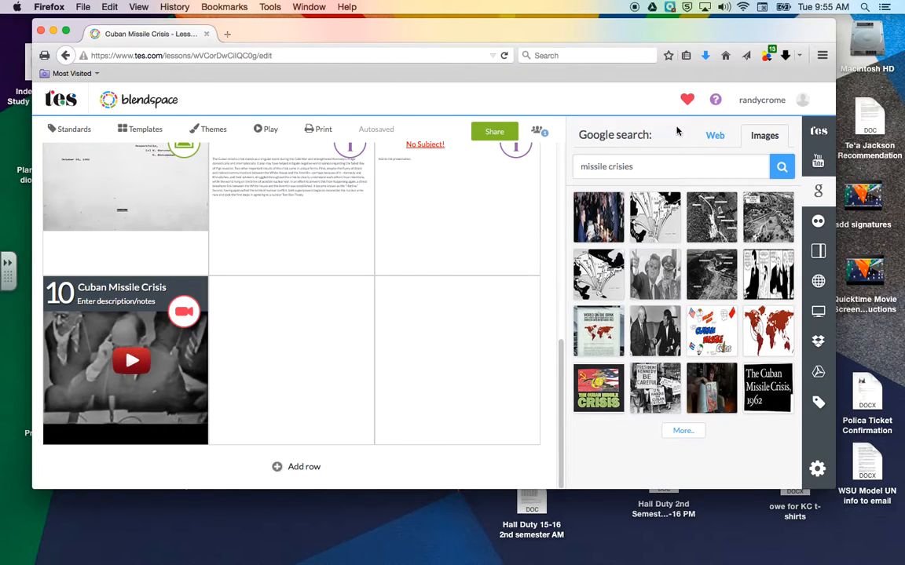
click(720, 223)
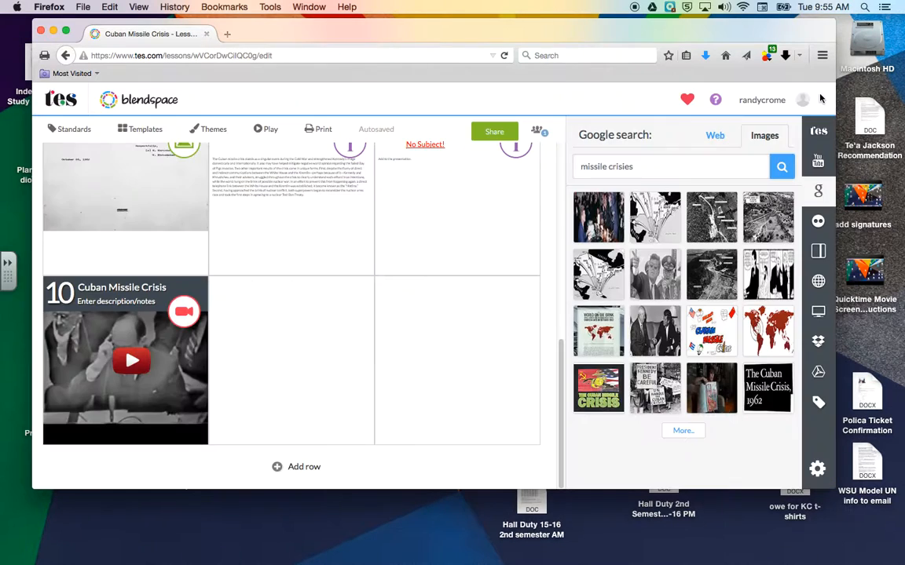
click(738, 87)
drag(703, 221, 295, 365)
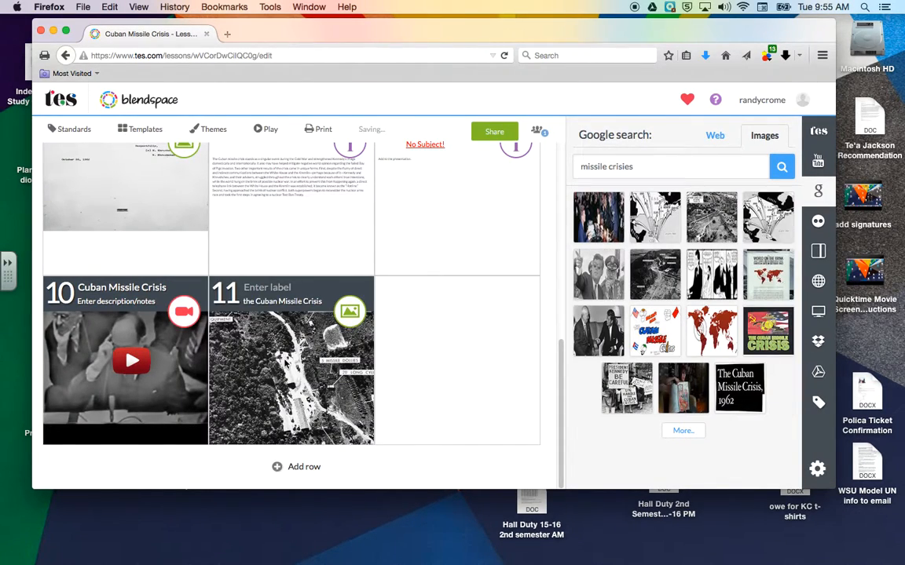
- Open the description of the new photo in tile 11 for editing
click(343, 434)
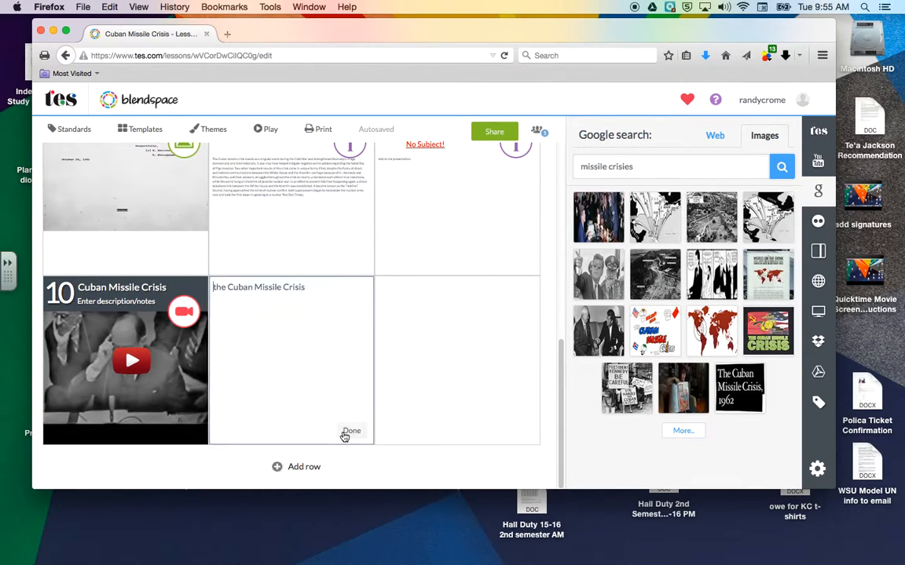